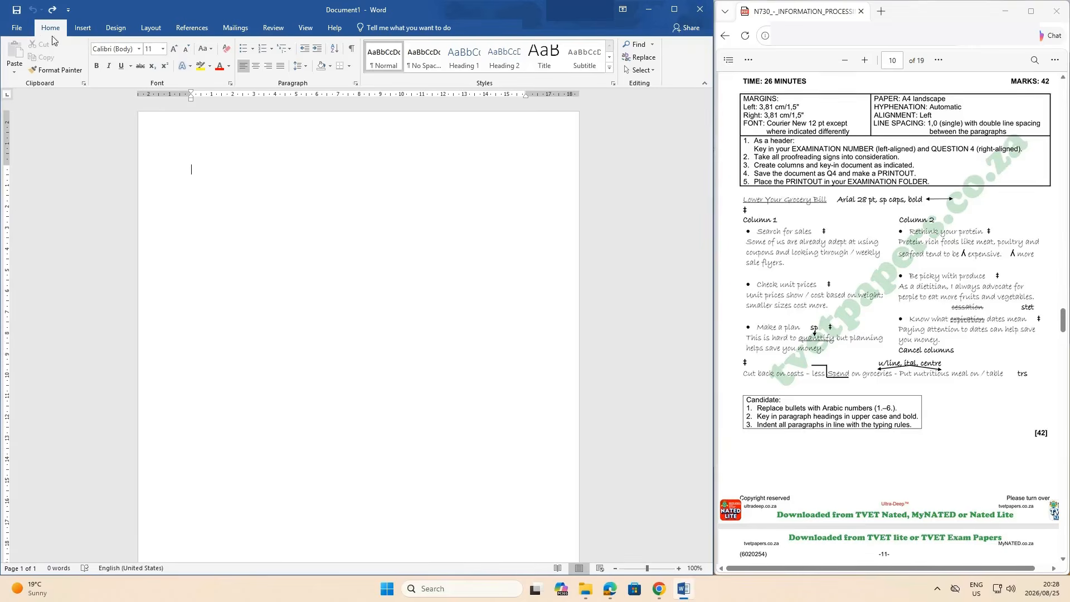
Step: Set the font of the blank document to Courier New at 12 pt
{"action": "left_click", "coordinate": [114, 48]}
{"action": "type", "text": "Courier New"}
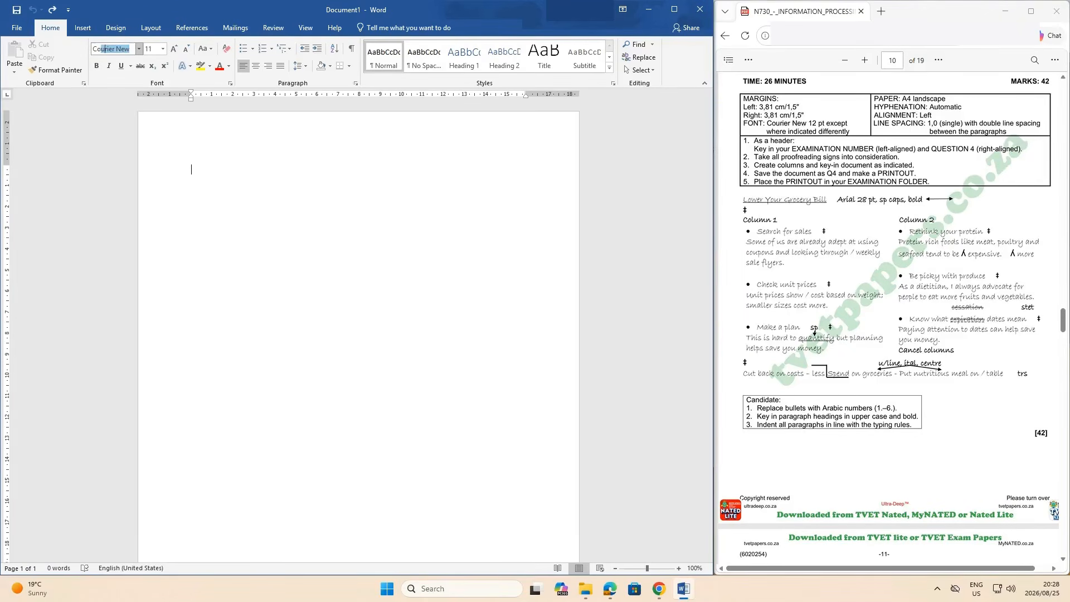
{"action": "key", "text": "Return"}
{"action": "left_click", "coordinate": [148, 49]}
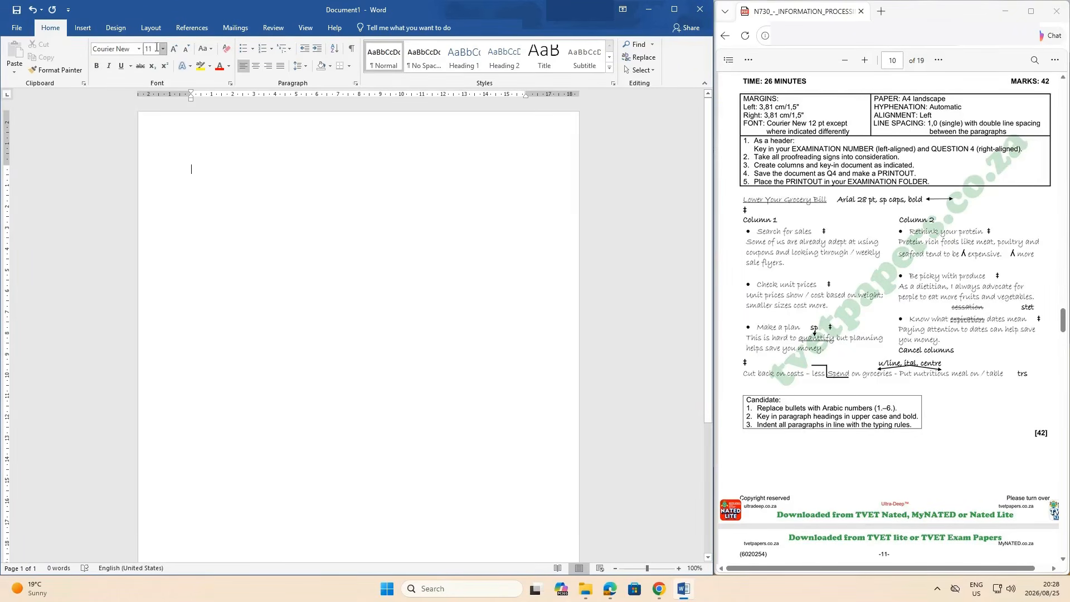
{"action": "type", "text": "12"}
{"action": "key", "text": "Return"}
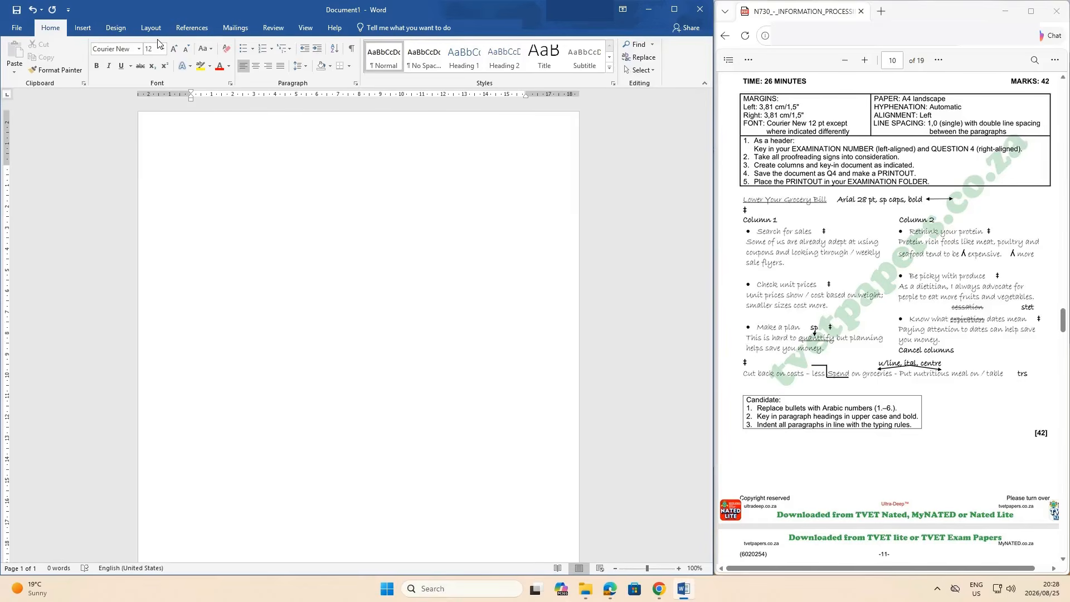
Step: Set the page orientation to landscape and the paper size to A4
{"action": "left_click", "coordinate": [148, 29]}
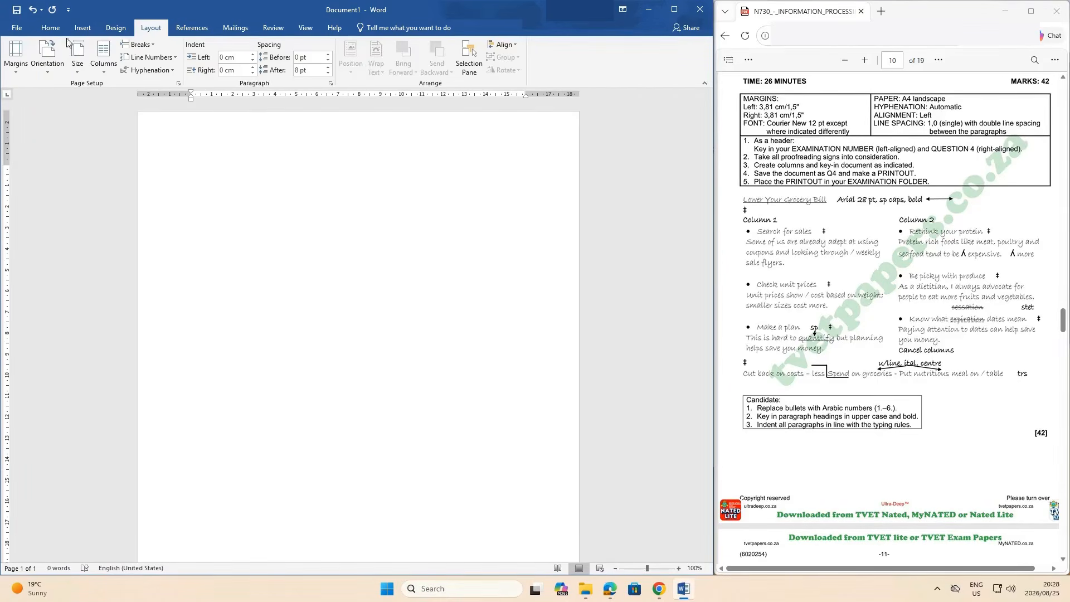
{"action": "left_click", "coordinate": [47, 55]}
{"action": "left_click", "coordinate": [70, 114]}
{"action": "left_click", "coordinate": [86, 73]}
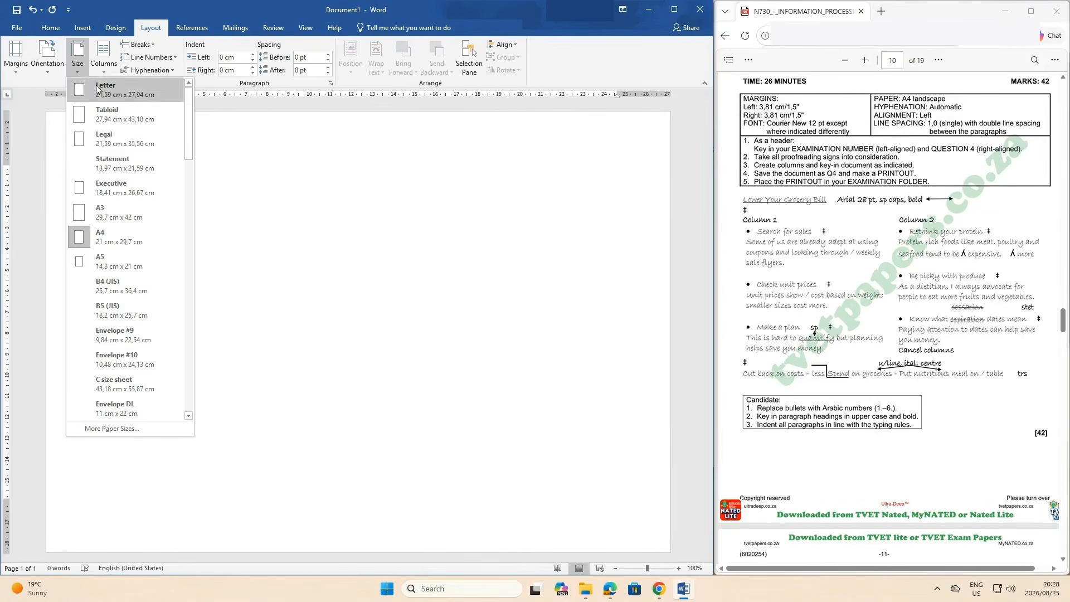
{"action": "left_click", "coordinate": [146, 230]}
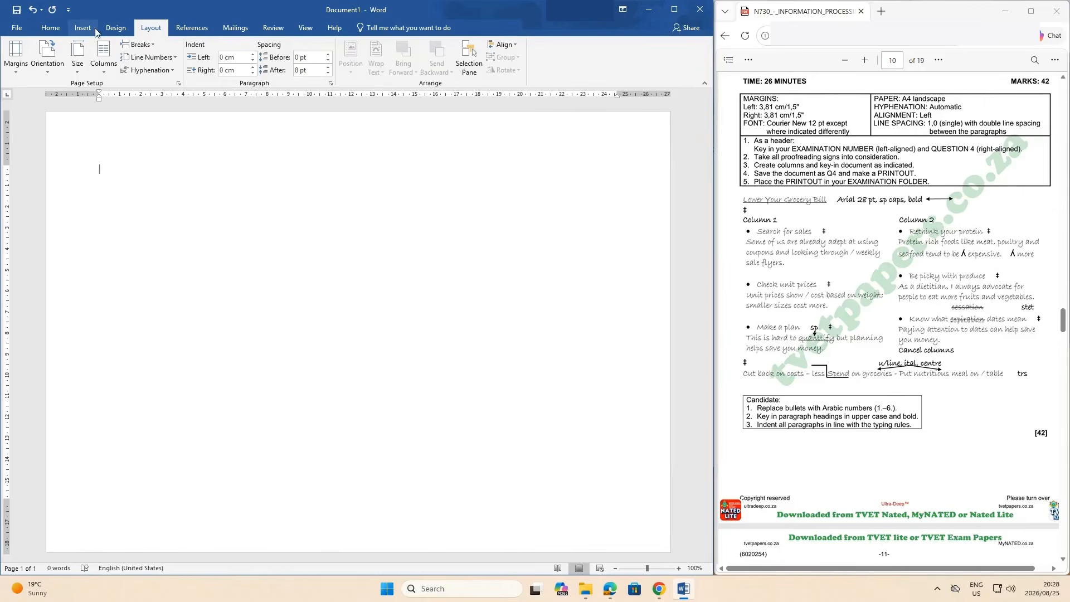
Step: Find the hyphenation command by searching for "hy" and set hyphenation to Automatic
{"action": "left_click", "coordinate": [42, 27]}
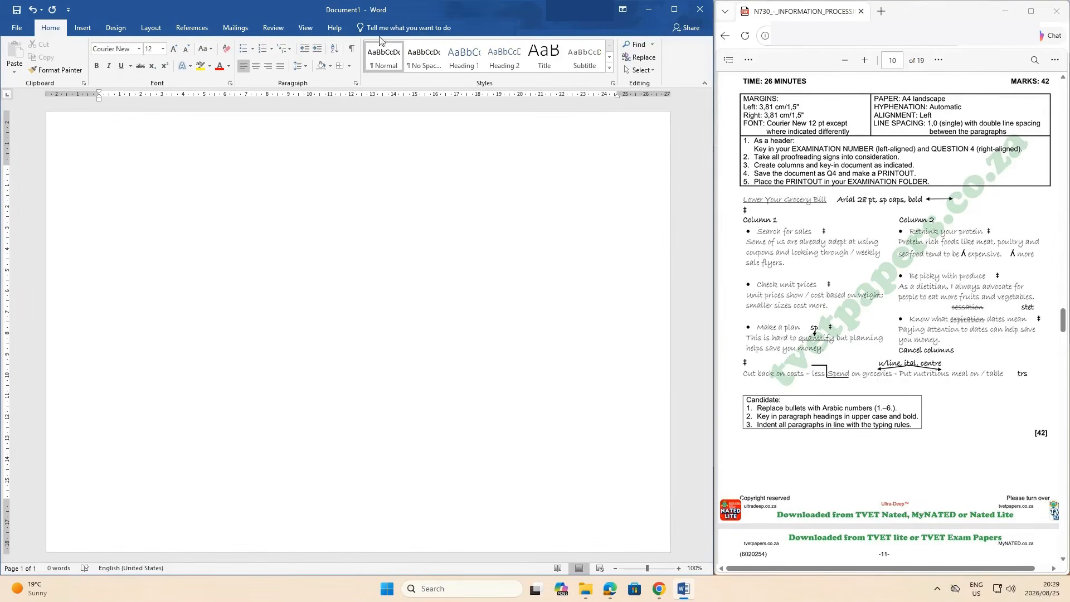
{"action": "left_click", "coordinate": [399, 26]}
{"action": "type", "text": "hy"}
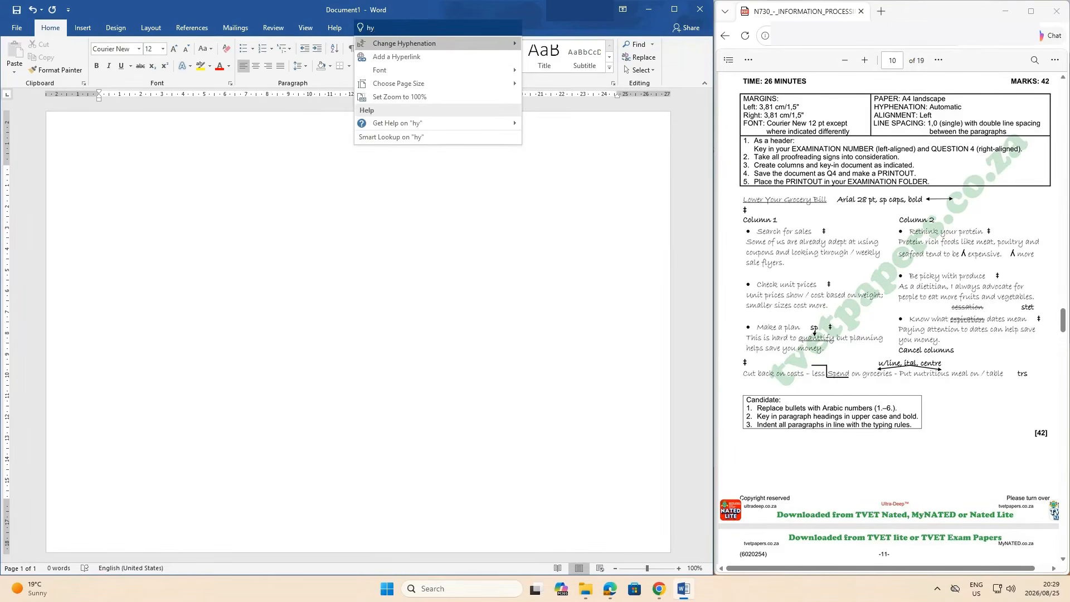
{"action": "mouse_move", "coordinate": [522, 45]}
{"action": "left_click", "coordinate": [557, 59]}
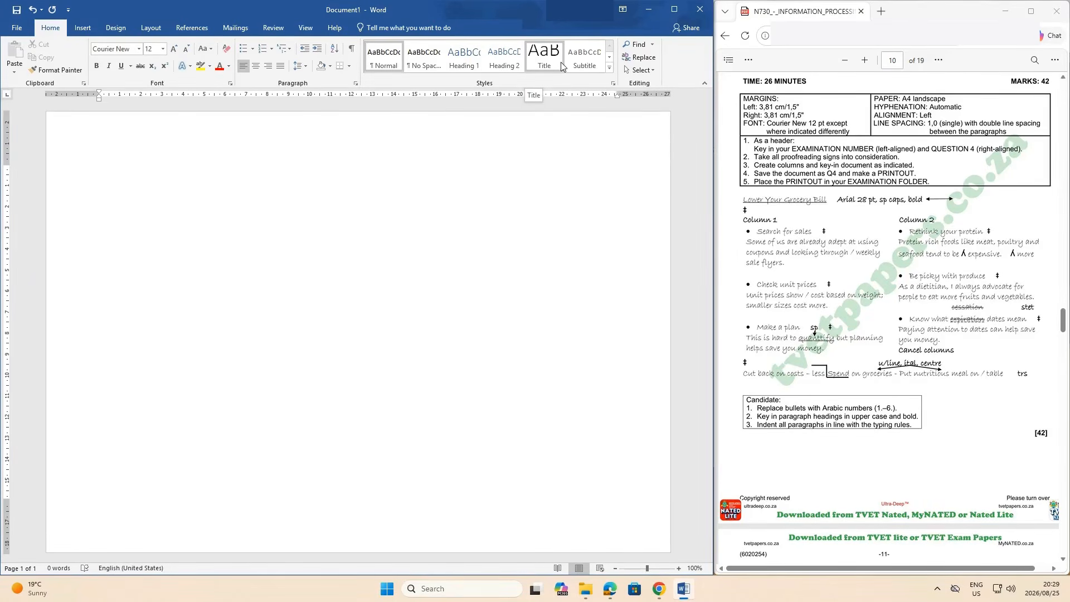
Step: Align the document's text left and set its line spacing to 1.0
{"action": "left_click", "coordinate": [243, 68]}
{"action": "left_click", "coordinate": [243, 68]}
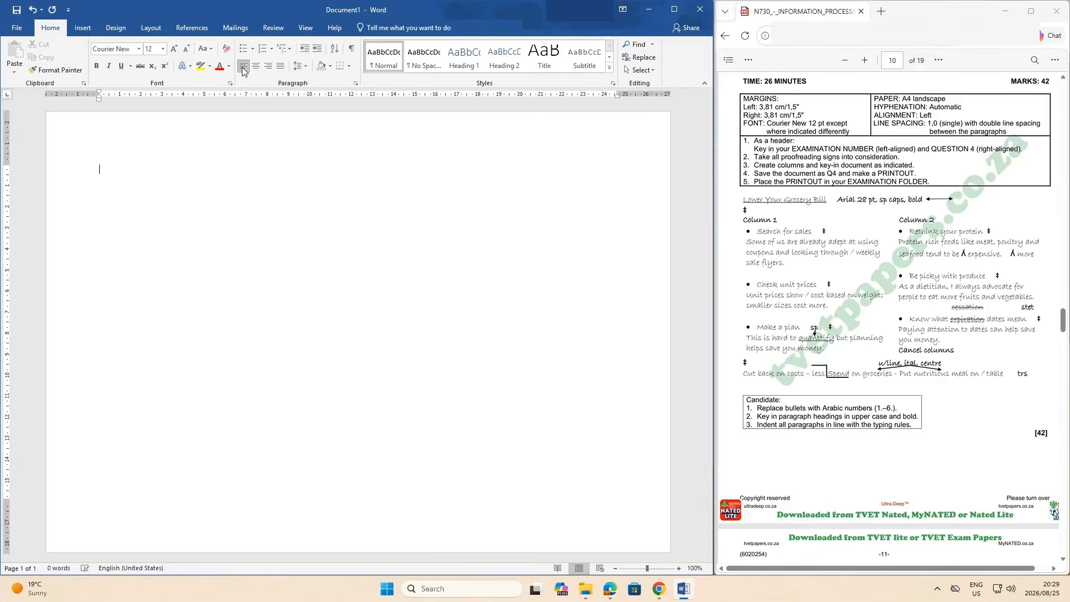
{"action": "left_click", "coordinate": [305, 67]}
{"action": "left_click", "coordinate": [314, 80]}
Step: Open the page header and insert the built-in Blank (Three Columns) header
{"action": "double_click", "coordinate": [352, 130]}
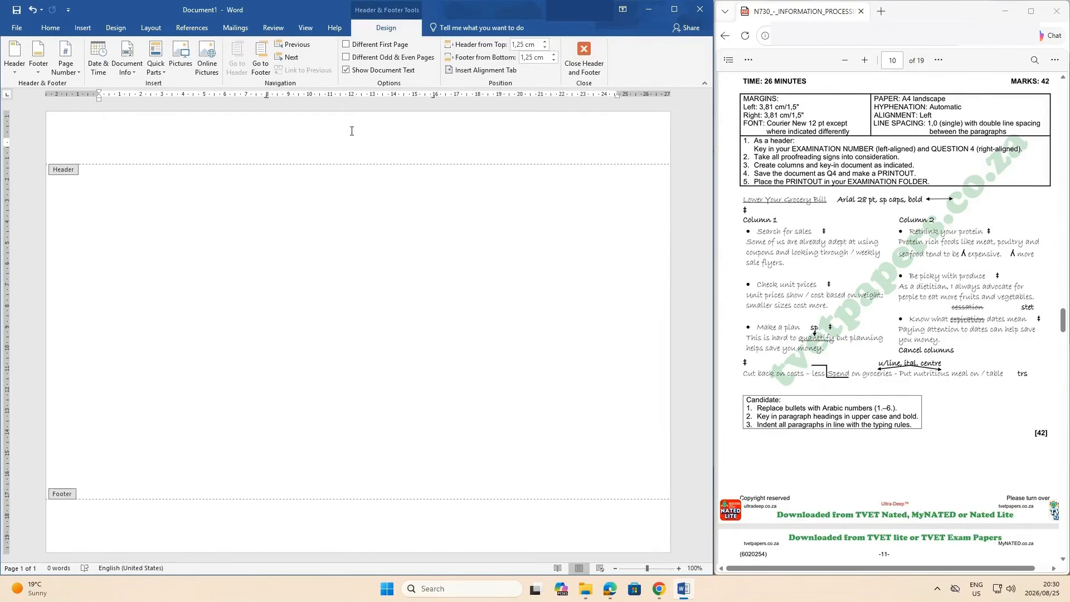
{"action": "left_click_drag", "start_coordinate": [794, 141], "coordinate": [843, 149]}
{"action": "left_click", "coordinate": [18, 65]}
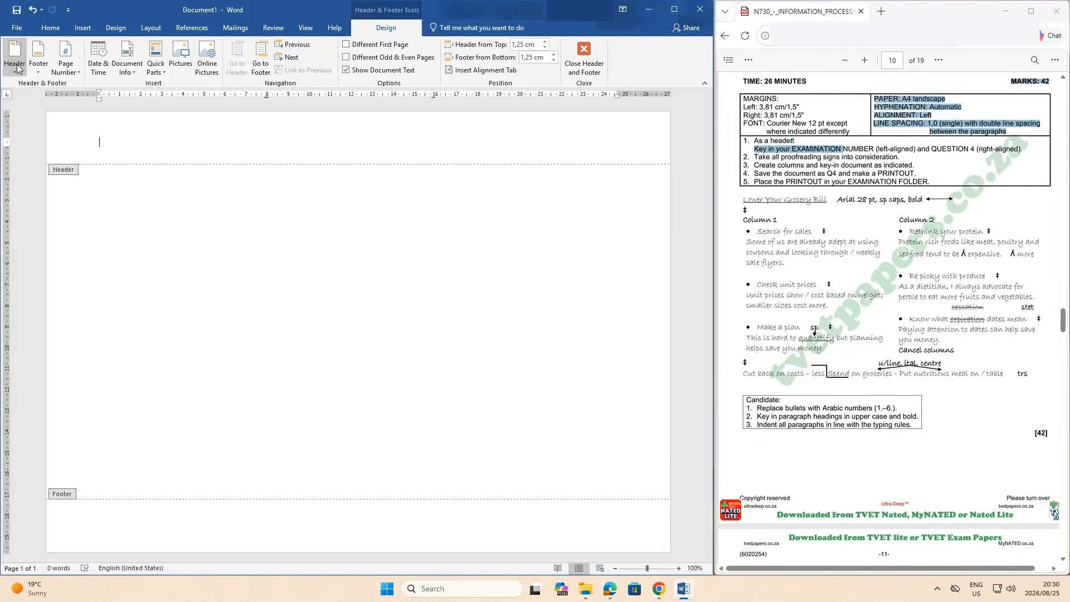
{"action": "left_click", "coordinate": [15, 71]}
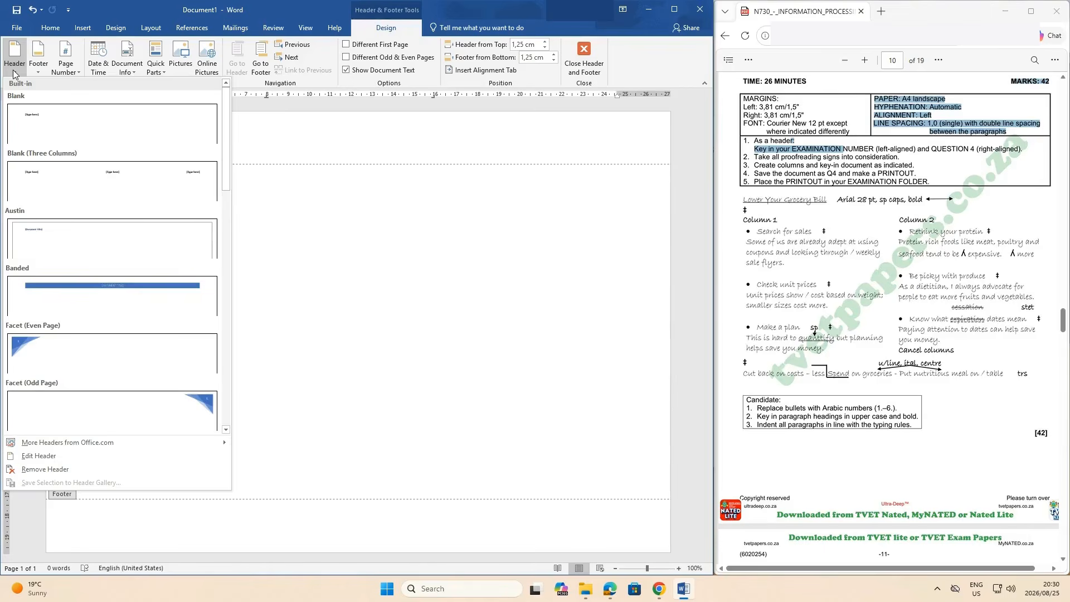
{"action": "left_click", "coordinate": [58, 181]}
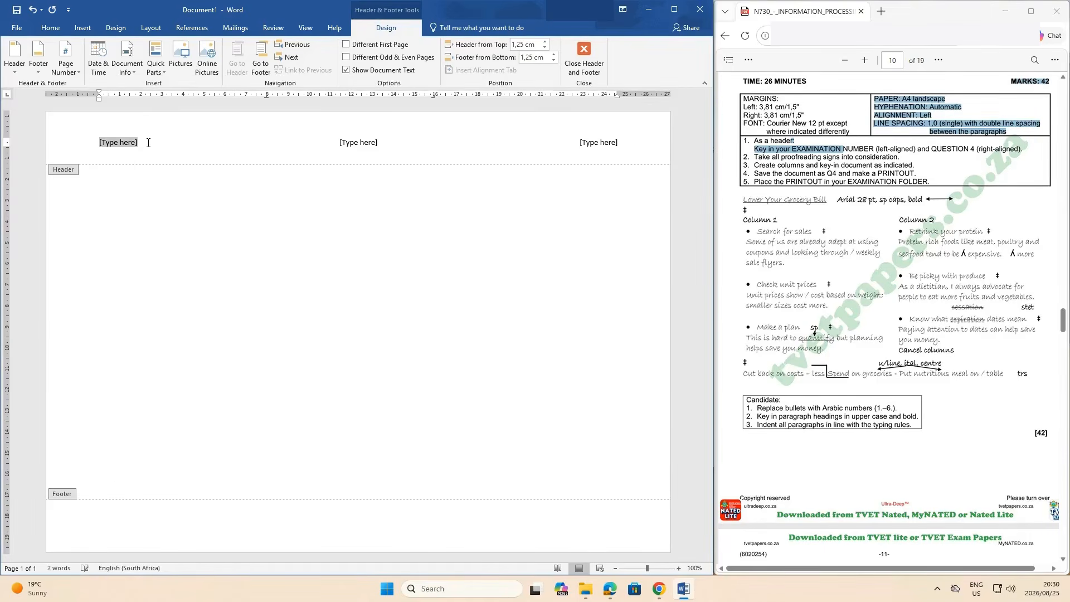
Step: Fill the header with the examination number at the left, A1 in the centre and QUESTION 2 at the right
{"action": "type", "text": "0123456"}
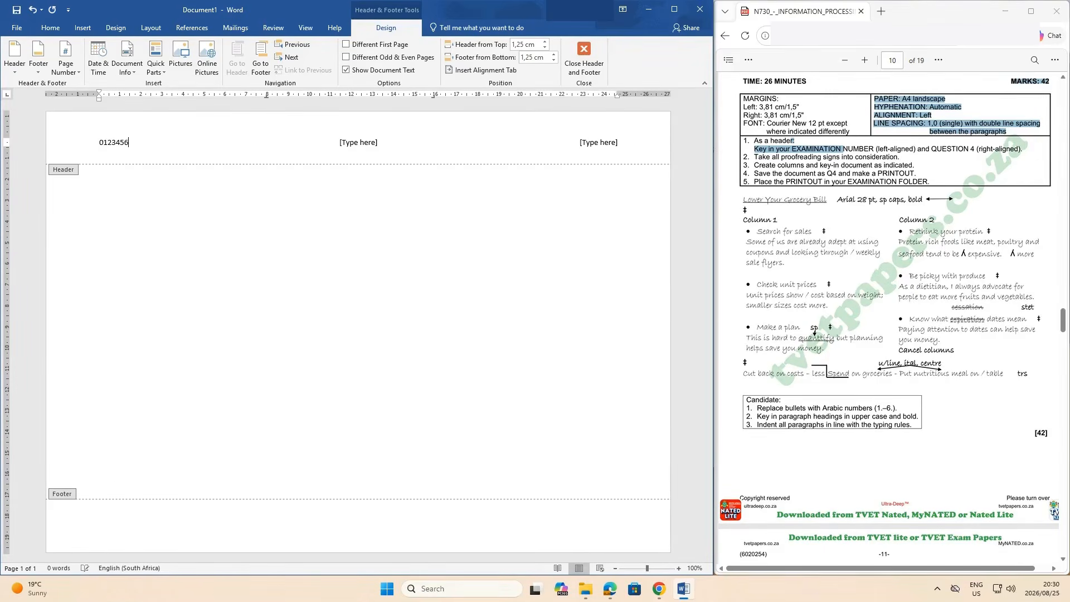
{"action": "type", "text": "7890"}
{"action": "left_click", "coordinate": [365, 147]}
{"action": "type", "text": "a1"}
{"action": "key", "text": "BackSpace"}
{"action": "key", "text": "BackSpace"}
{"action": "type", "text": "A1"}
{"action": "left_click", "coordinate": [617, 144]}
{"action": "type", "text": "QUESTIO"}
{"action": "type", "text": "N 4"}
Step: Format the whole header line in Courier New 12 pt and return to the document body
{"action": "left_click", "coordinate": [50, 28]}
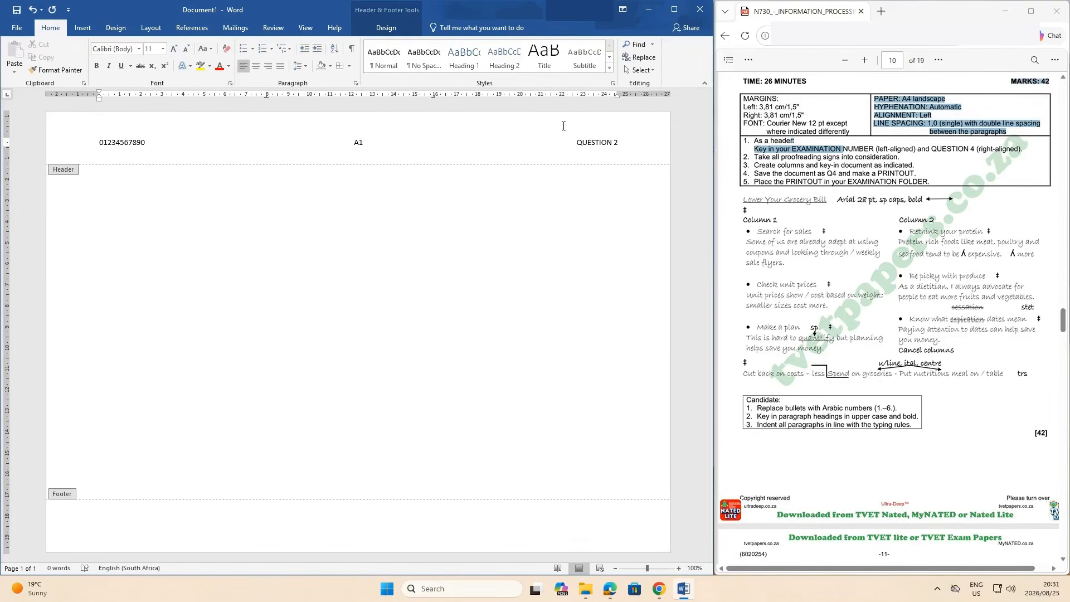
{"action": "left_click_drag", "start_coordinate": [620, 142], "coordinate": [96, 139]}
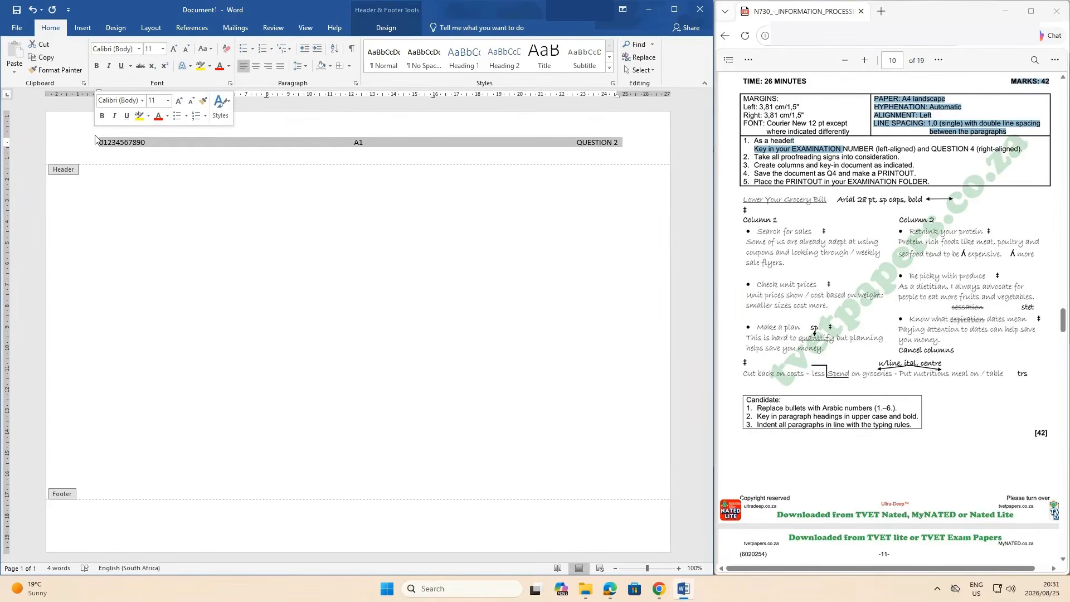
{"action": "left_click", "coordinate": [115, 48]}
{"action": "type", "text": "Courier New"}
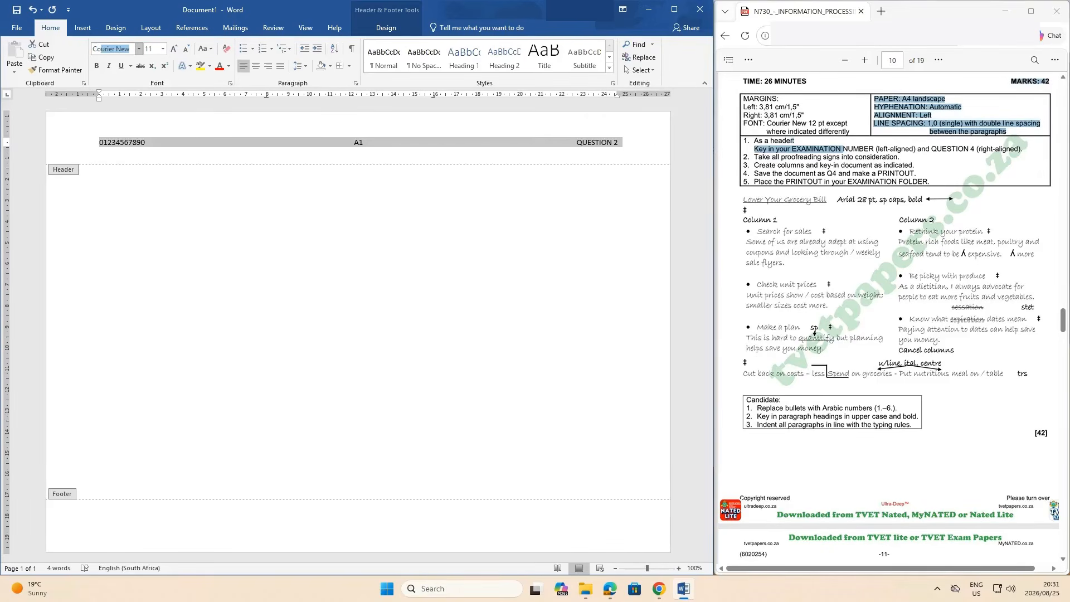
{"action": "key", "text": "Return"}
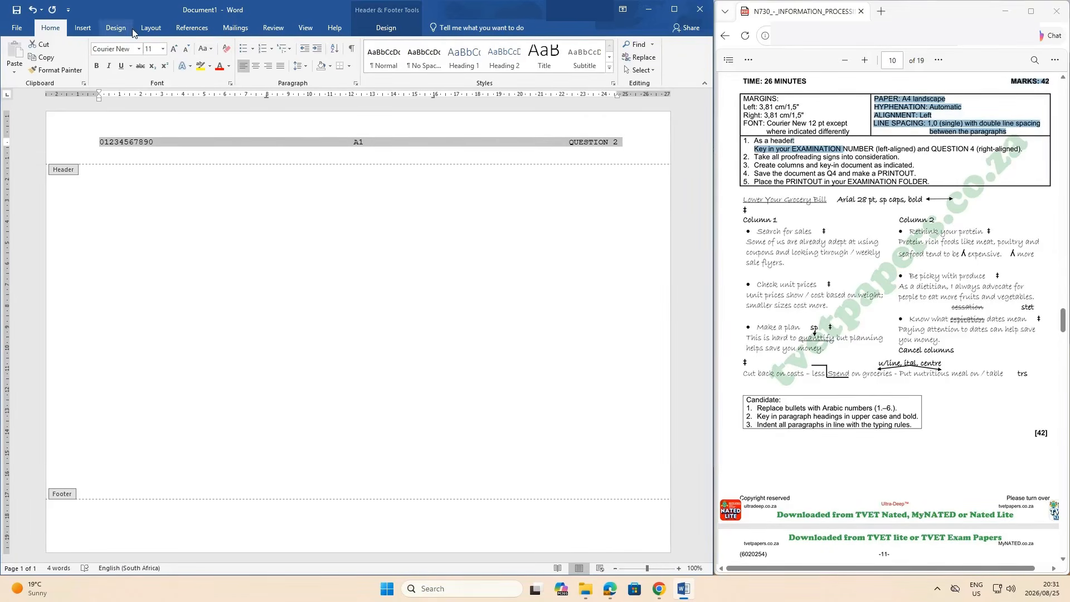
{"action": "left_click", "coordinate": [162, 49]}
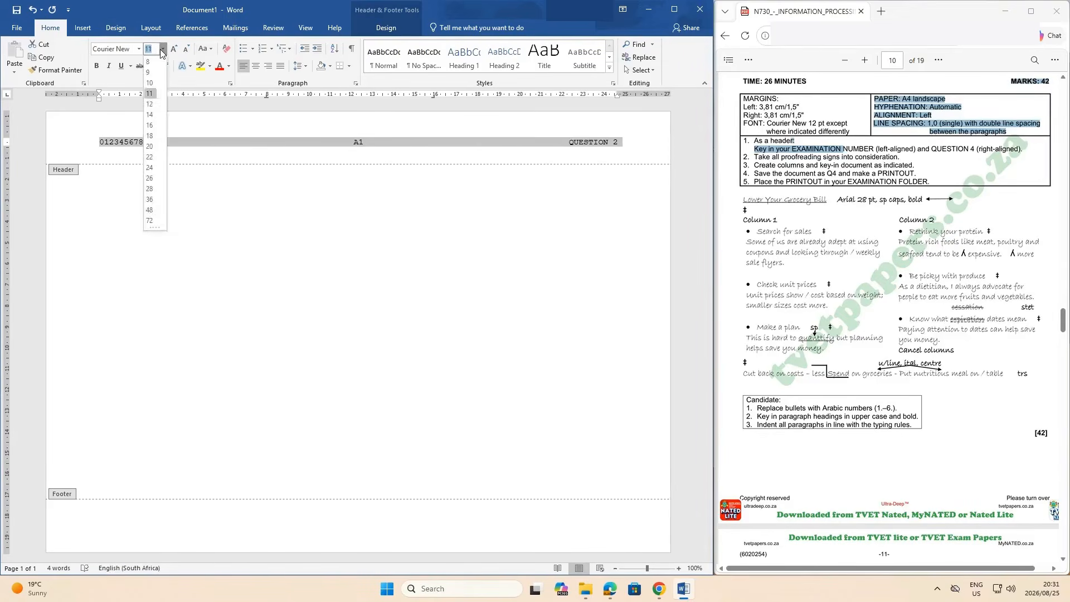
{"action": "left_click", "coordinate": [149, 104]}
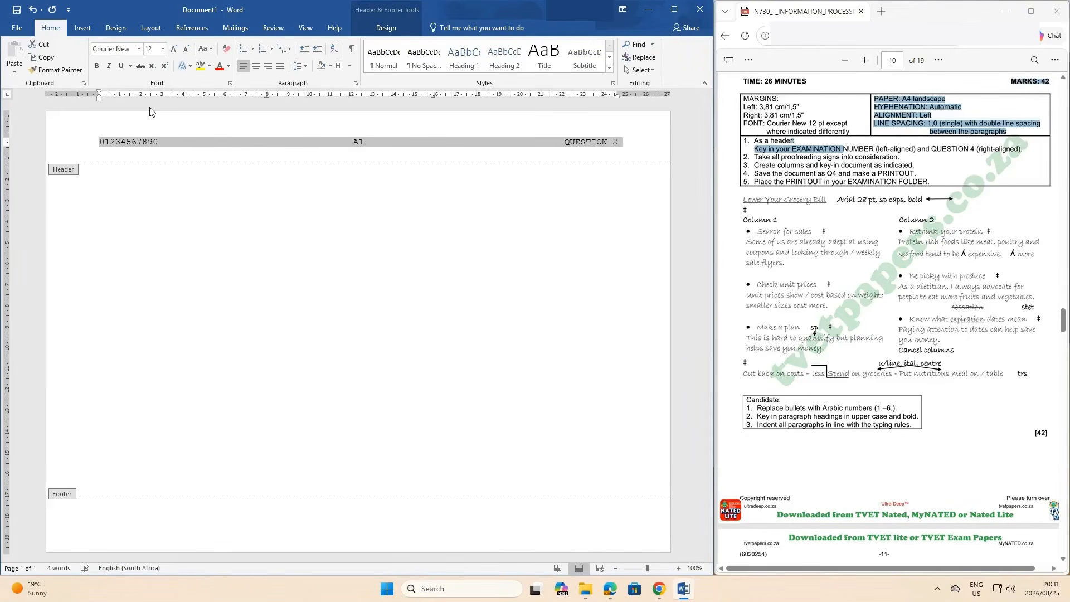
{"action": "double_click", "coordinate": [160, 196]}
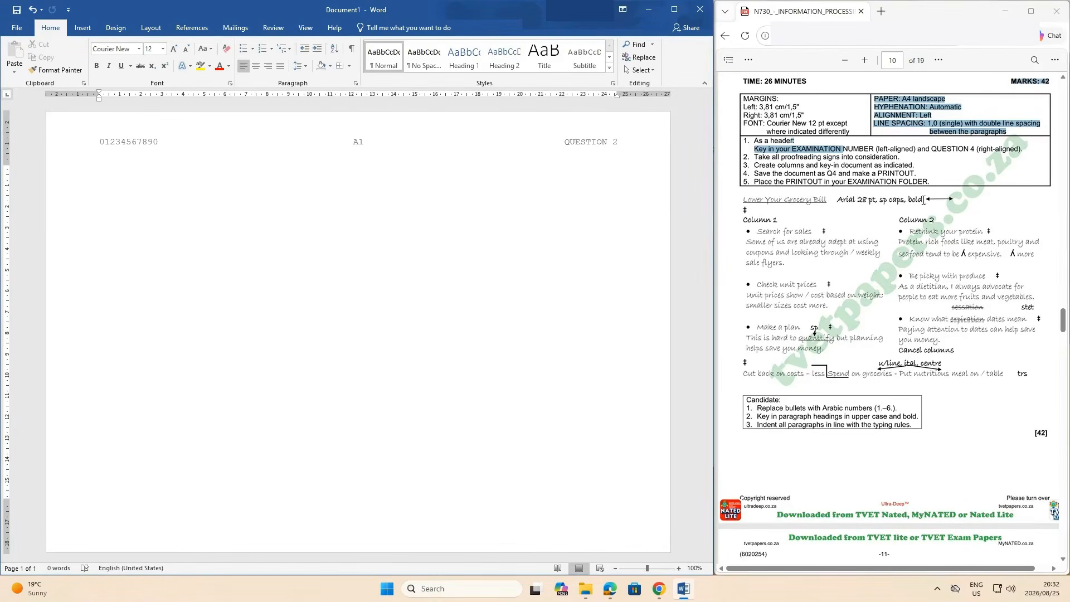
Step: Set the font for the heading line to Arial Black at 28 pt
{"action": "left_click", "coordinate": [130, 48]}
{"action": "type", "text": "Arial Black"}
{"action": "key", "text": "Return"}
{"action": "left_click", "coordinate": [162, 53]}
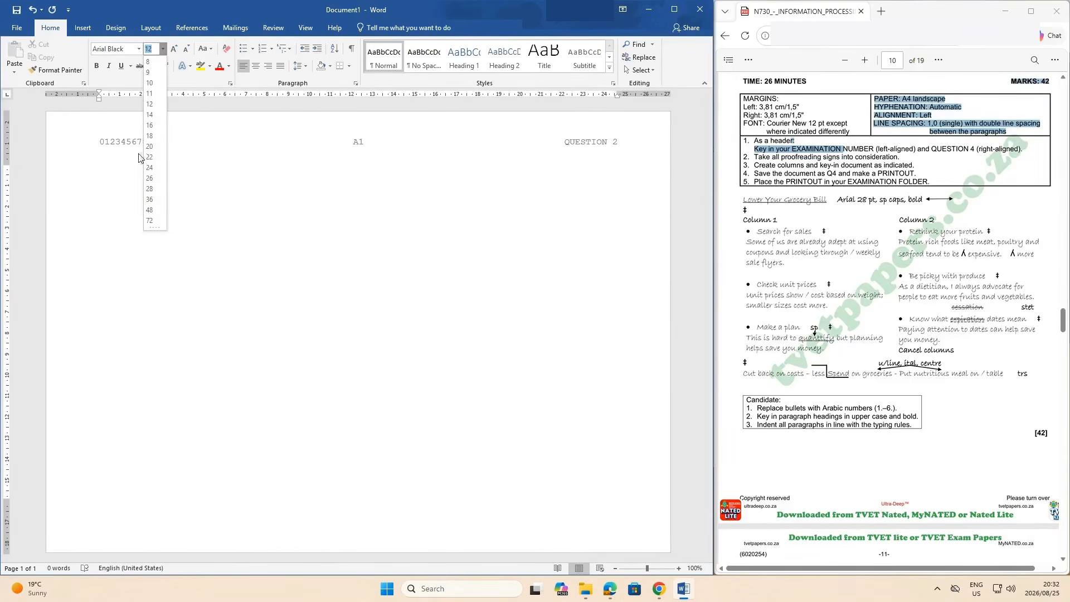
{"action": "left_click", "coordinate": [150, 188]}
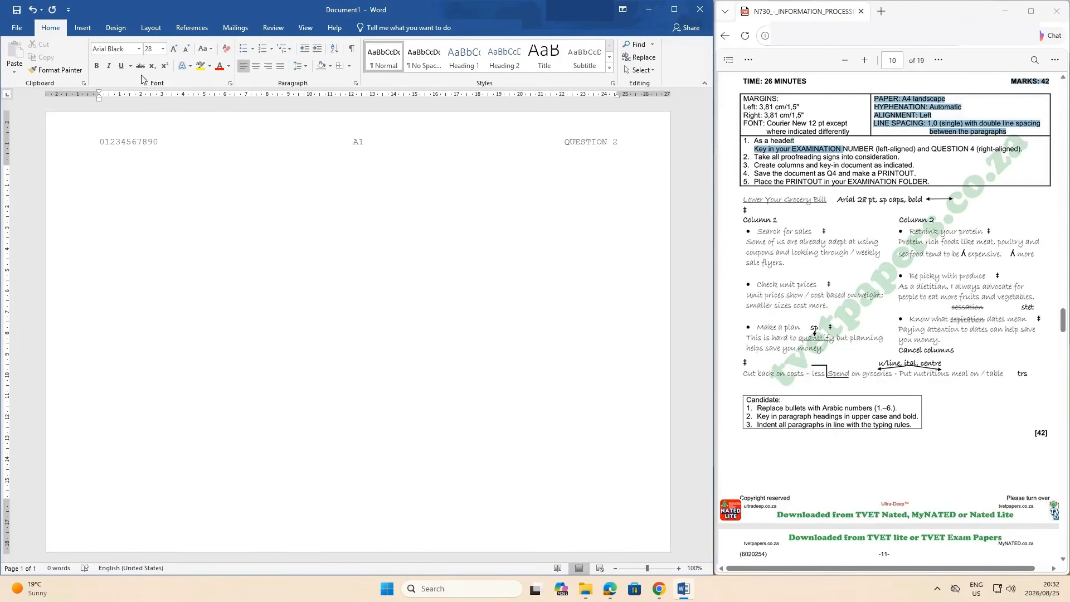
Step: Set the heading's character spacing to Expanded by 4 pt
{"action": "left_click", "coordinate": [229, 84]}
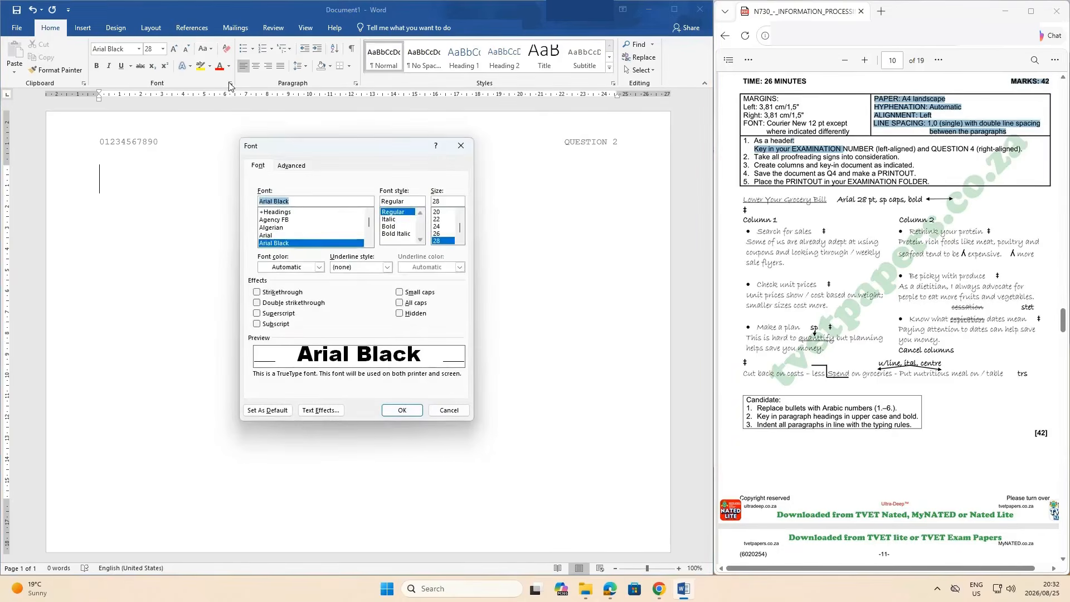
{"action": "left_click", "coordinate": [287, 166]}
{"action": "left_click", "coordinate": [362, 206]}
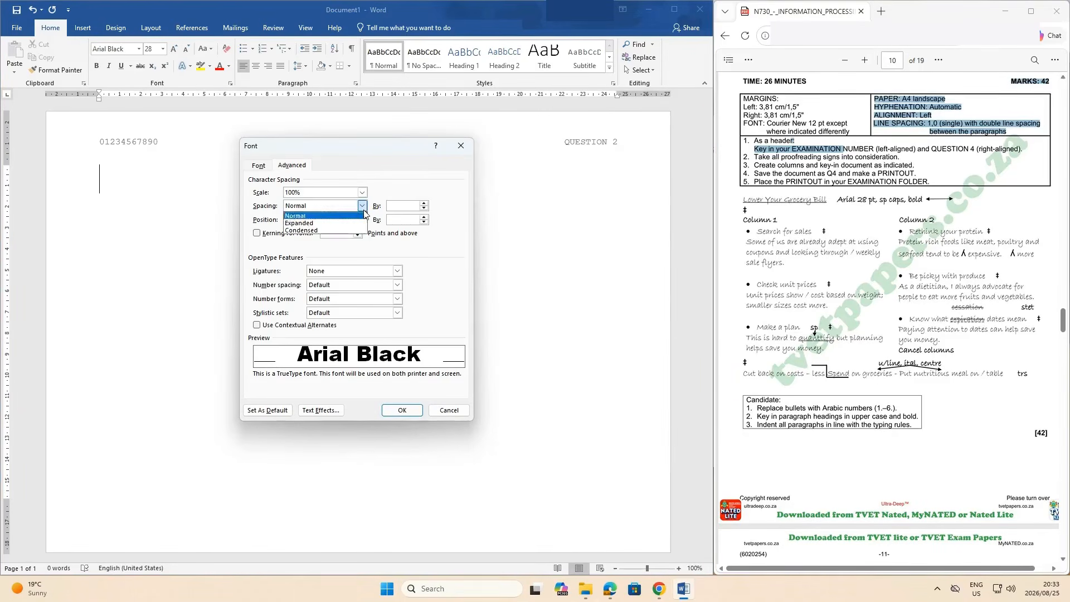
{"action": "left_click", "coordinate": [357, 220]}
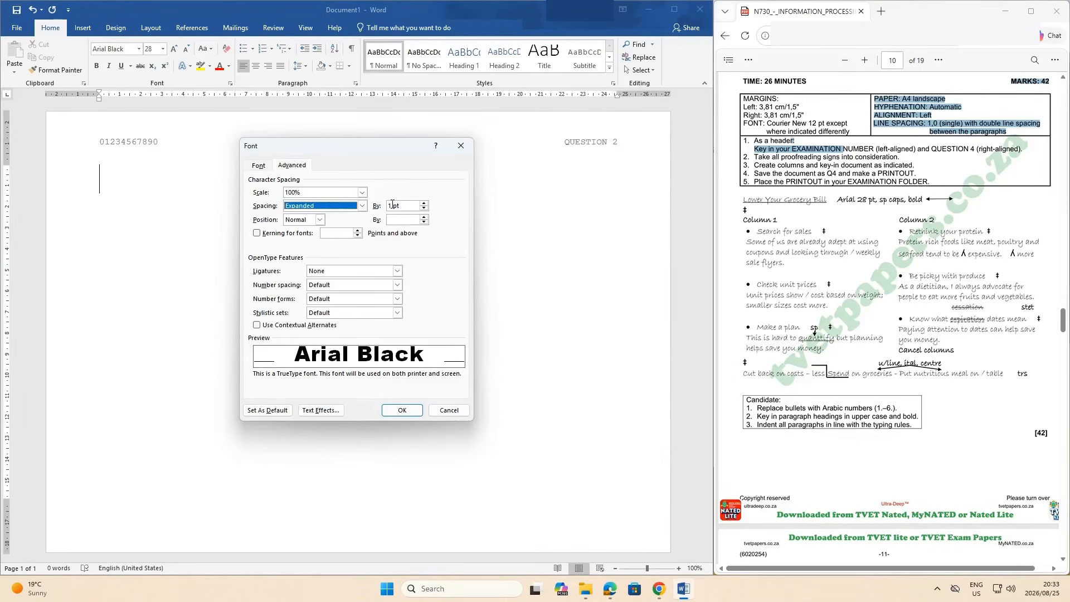
{"action": "left_click", "coordinate": [393, 205]}
{"action": "key", "text": "BackSpace"}
{"action": "type", "text": "4"}
{"action": "left_click", "coordinate": [401, 411]}
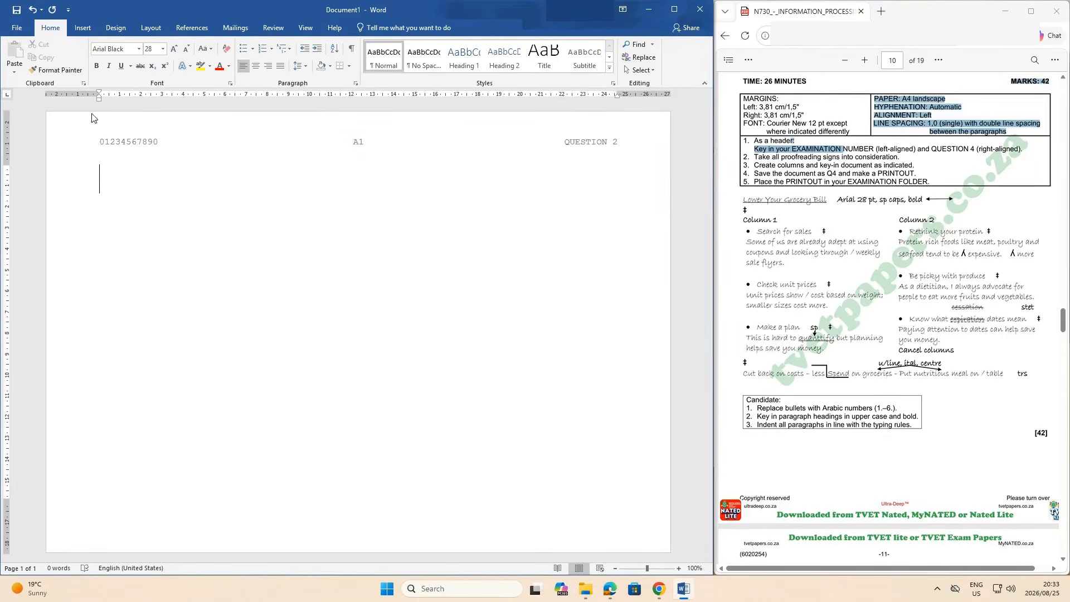
Step: Enter the heading "LOWER YOUR GROCERY BILL" in bold
{"action": "left_click", "coordinate": [95, 67]}
{"action": "type", "text": "LOPW"}
{"action": "type", "text": "E"}
{"action": "key", "text": "BackSpace"}
{"action": "key", "text": "BackSpace"}
{"action": "key", "text": "BackSpace"}
{"action": "type", "text": "WER YPOUR "}
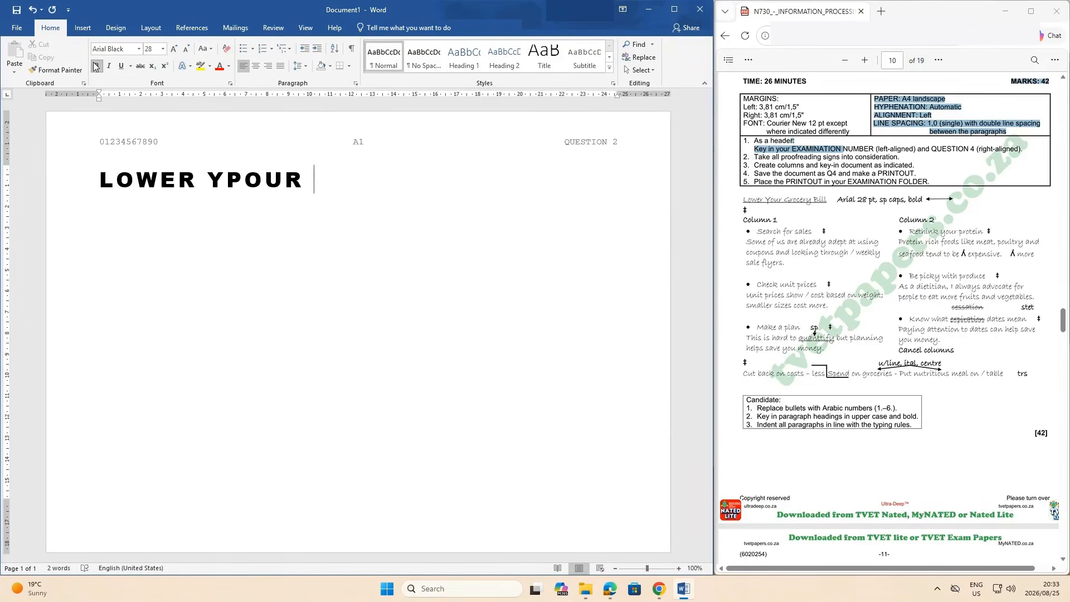
{"action": "type", "text": "GROCERY"}
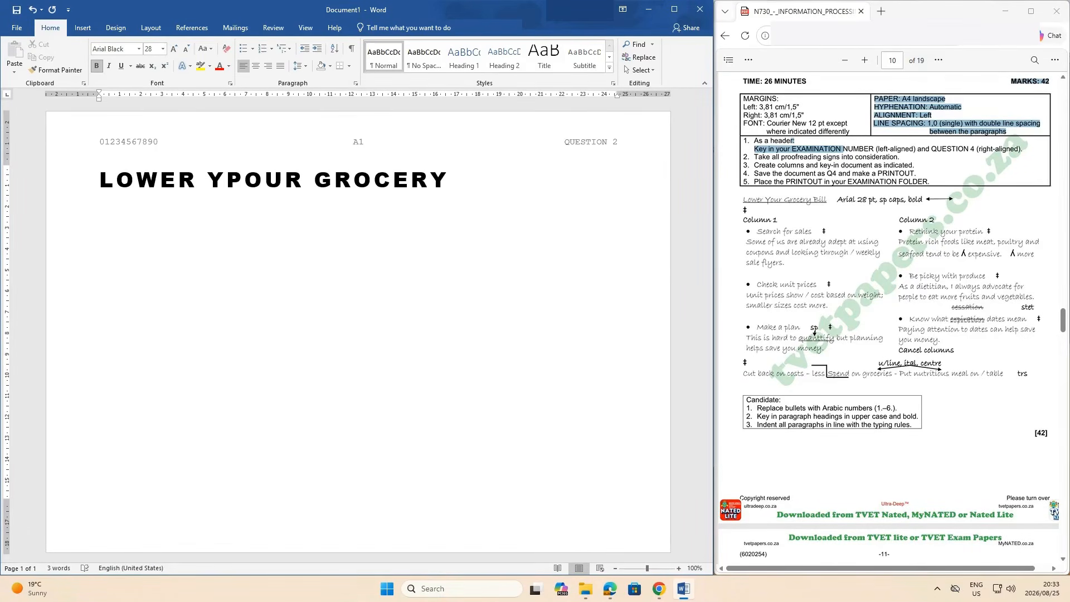
{"action": "type", "text": " BILL"}
{"action": "left_click", "coordinate": [245, 183]}
{"action": "key", "text": "BackSpace"}
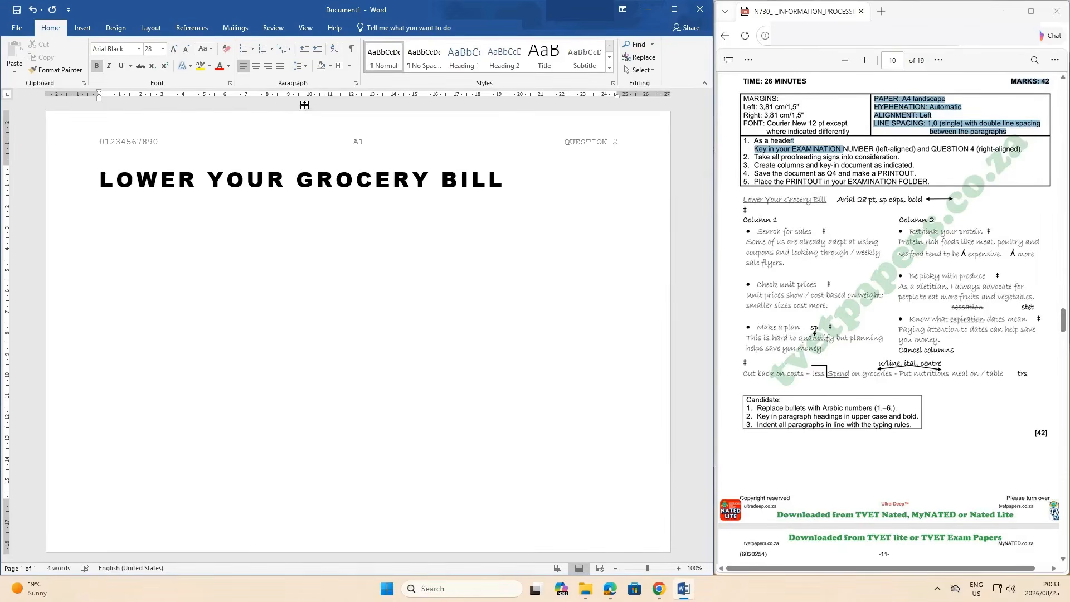
Step: Start a new line below the heading and set its font to Courier New at 12 pt
{"action": "left_click", "coordinate": [517, 194]}
{"action": "key", "text": "Return"}
{"action": "left_click", "coordinate": [111, 49]}
{"action": "left_click", "coordinate": [127, 48]}
{"action": "key", "text": "BackSpace"}
{"action": "key", "text": "BackSpace"}
{"action": "key", "text": "BackSpace"}
{"action": "key", "text": "BackSpace"}
{"action": "key", "text": "BackSpace"}
{"action": "key", "text": "BackSpace"}
{"action": "key", "text": "BackSpace"}
{"action": "key", "text": "BackSpace"}
{"action": "key", "text": "BackSpace"}
{"action": "key", "text": "BackSpace"}
{"action": "key", "text": "BackSpace"}
{"action": "type", "text": "C"}
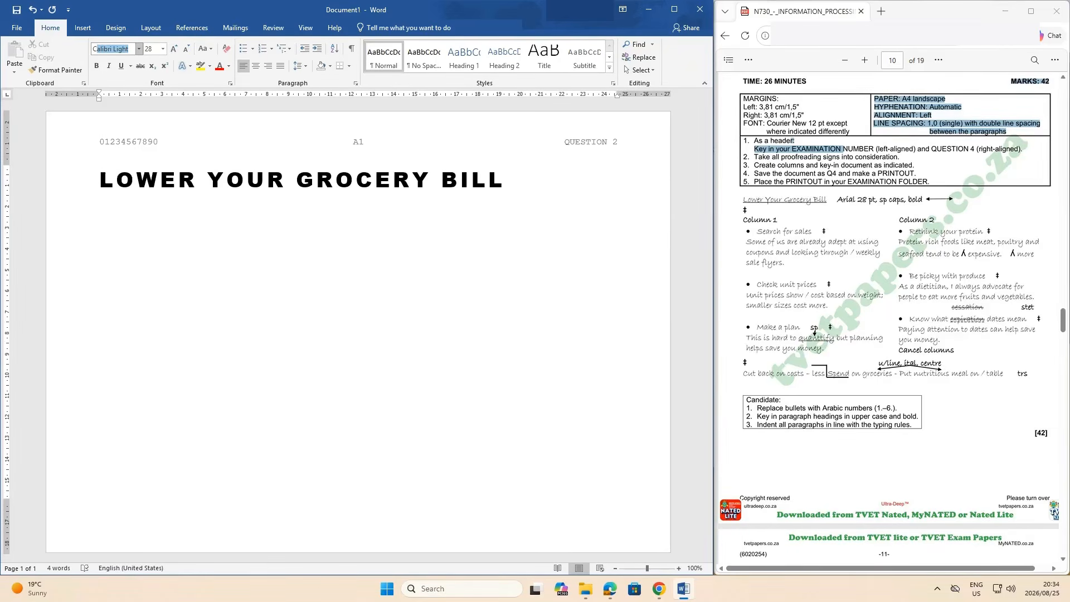
{"action": "type", "text": "ourier New"}
{"action": "key", "text": "Return"}
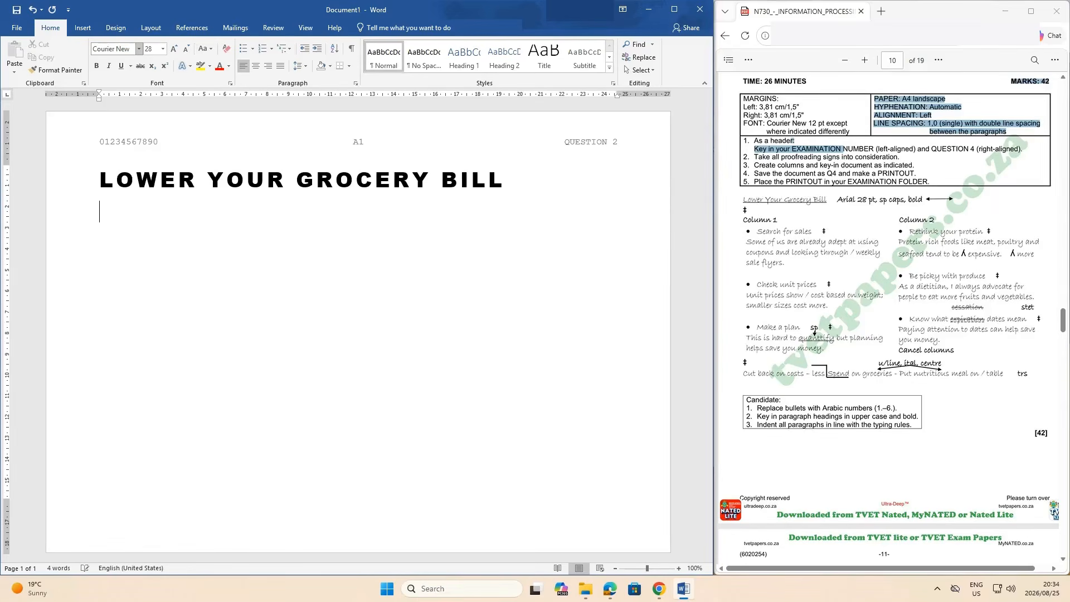
{"action": "left_click", "coordinate": [162, 49]}
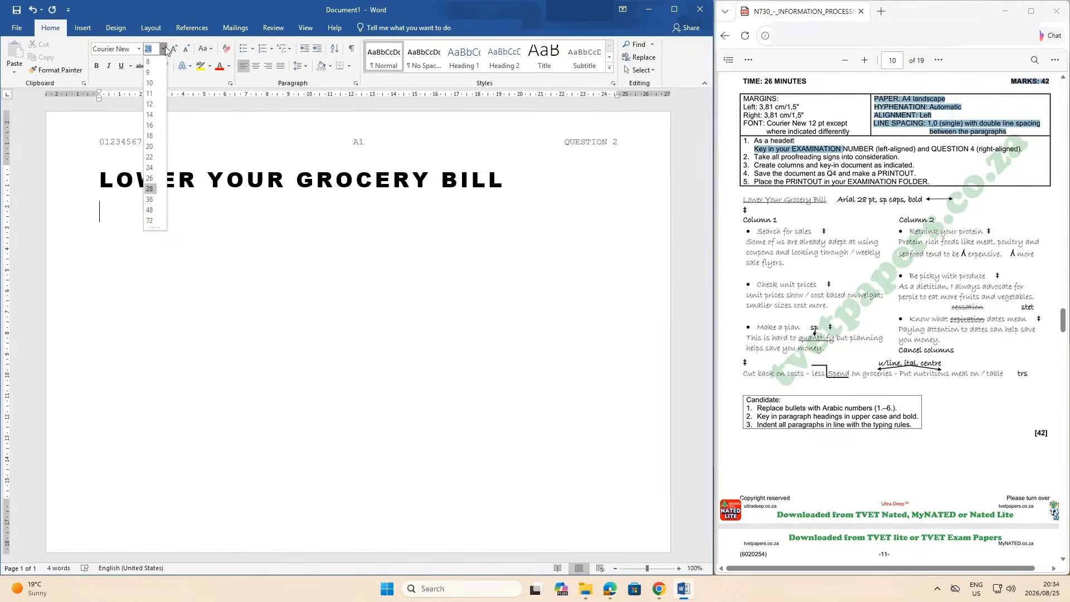
{"action": "left_click", "coordinate": [149, 104]}
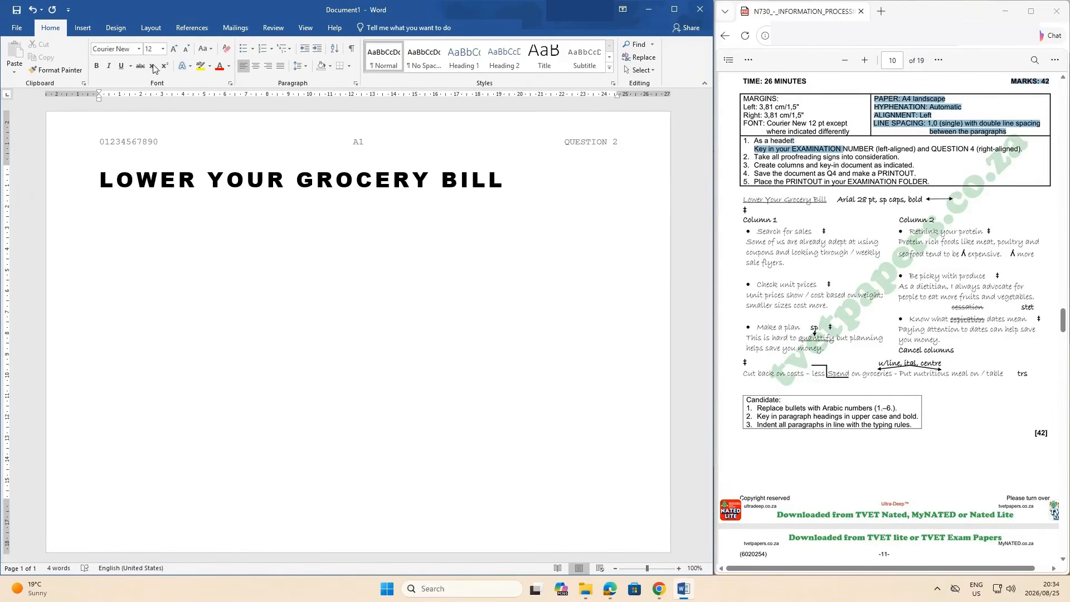
Step: Set the character spacing of the new line below the heading to Normal
{"action": "left_click", "coordinate": [230, 84]}
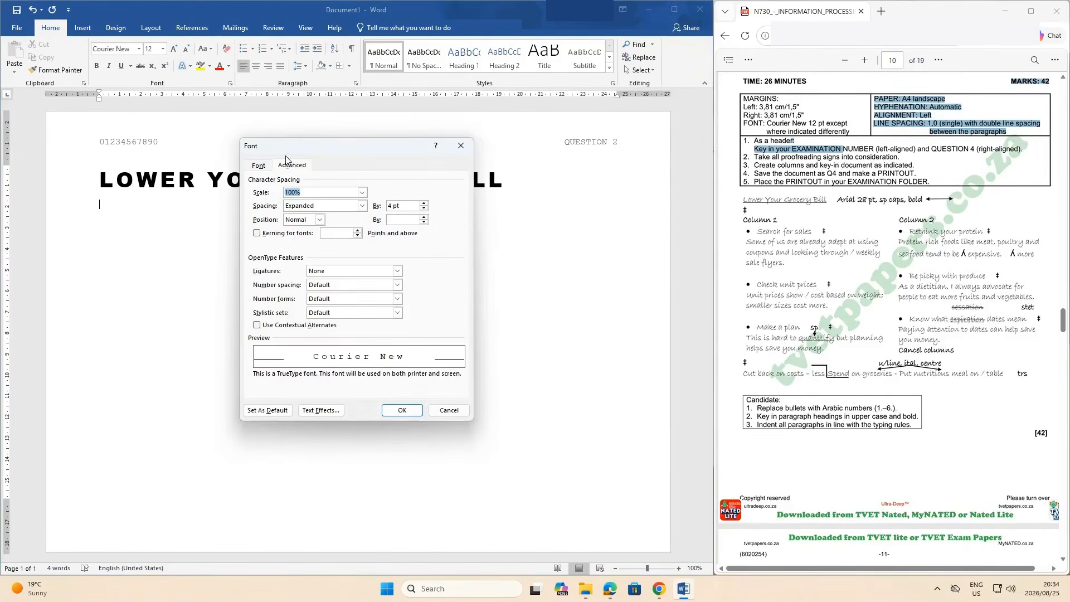
{"action": "left_click", "coordinate": [362, 206]}
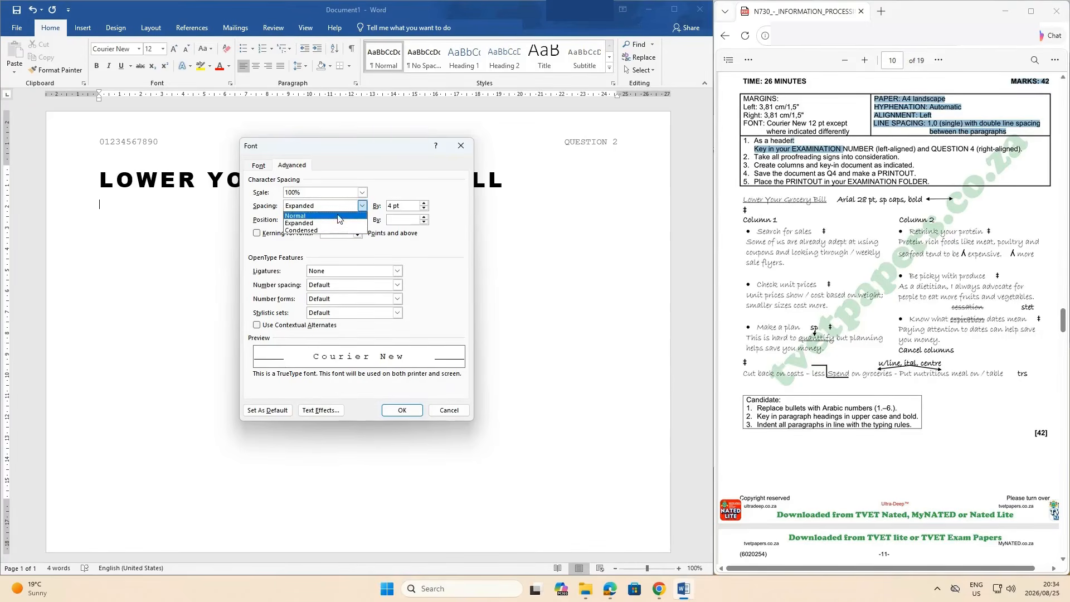
{"action": "left_click", "coordinate": [298, 216]}
{"action": "left_click", "coordinate": [401, 412]}
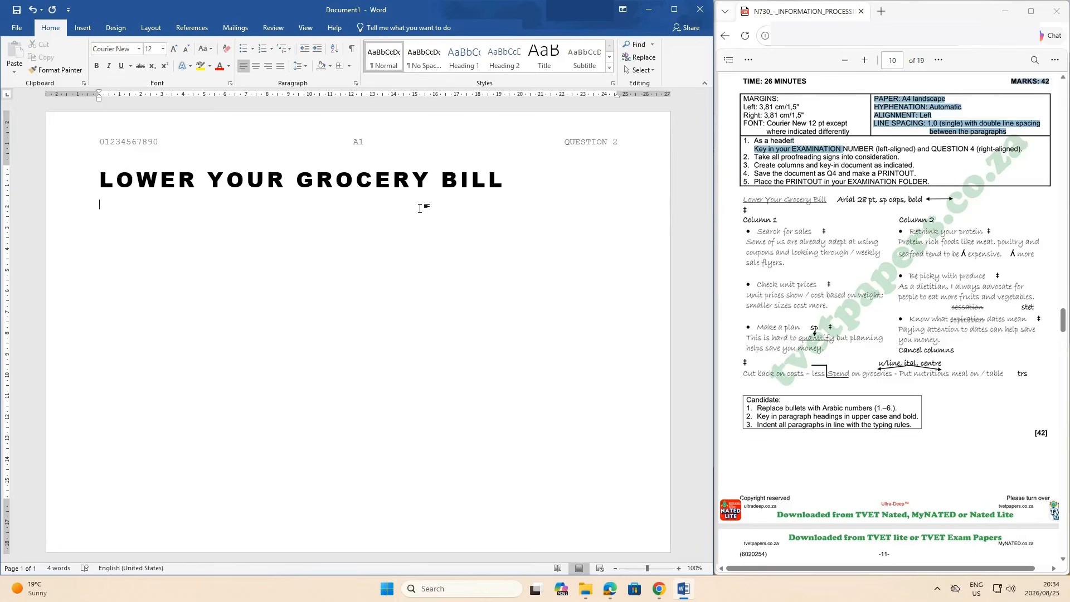
Step: Check the candidate instructions in the exam paper and start a 1., 2., 3. numbered list with the bold heading "SEARCH FOR SALES"
{"action": "left_click_drag", "start_coordinate": [751, 409], "coordinate": [898, 407]}
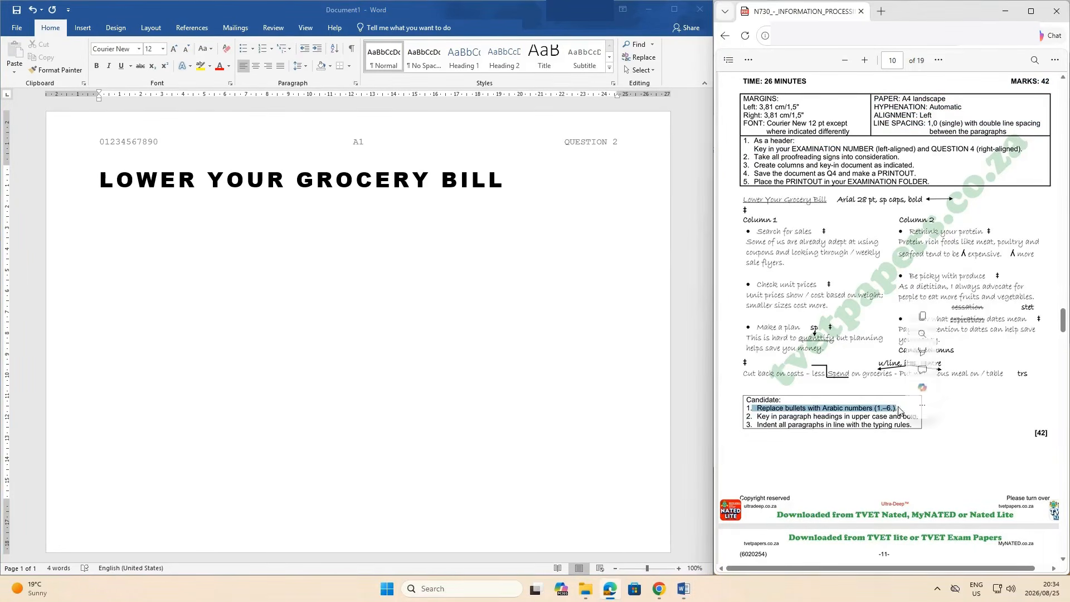
{"action": "left_click_drag", "start_coordinate": [758, 417], "coordinate": [917, 416]}
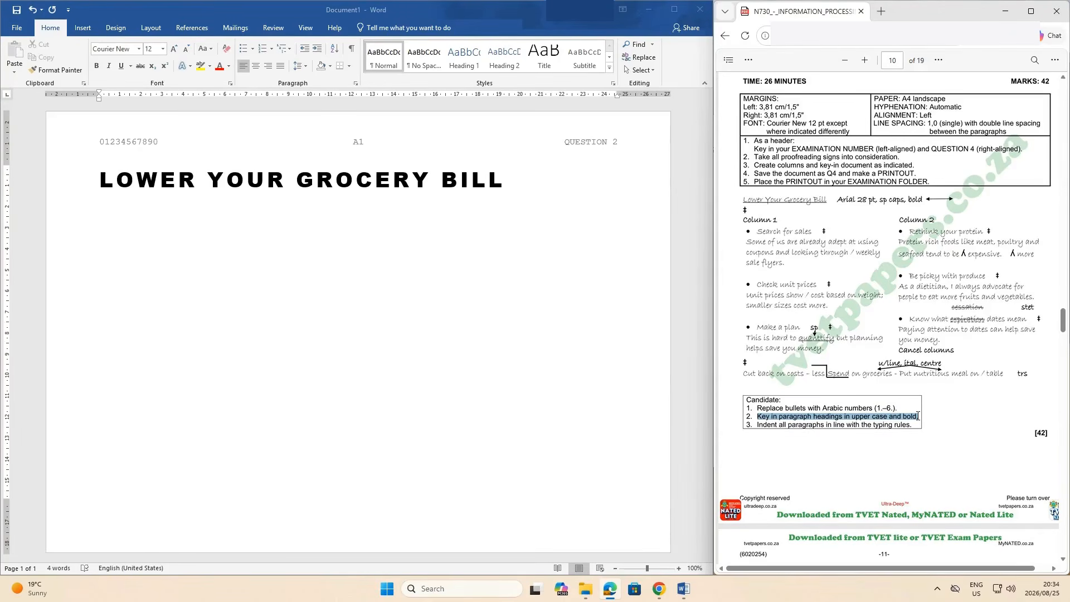
{"action": "left_click_drag", "start_coordinate": [752, 425], "coordinate": [915, 433]}
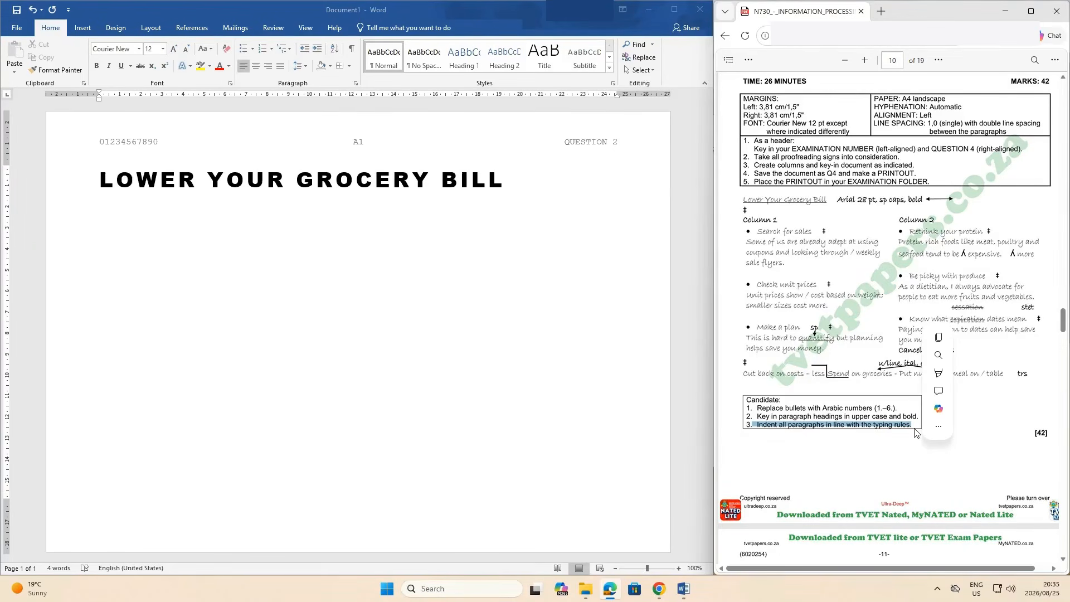
{"action": "left_click", "coordinate": [116, 205]}
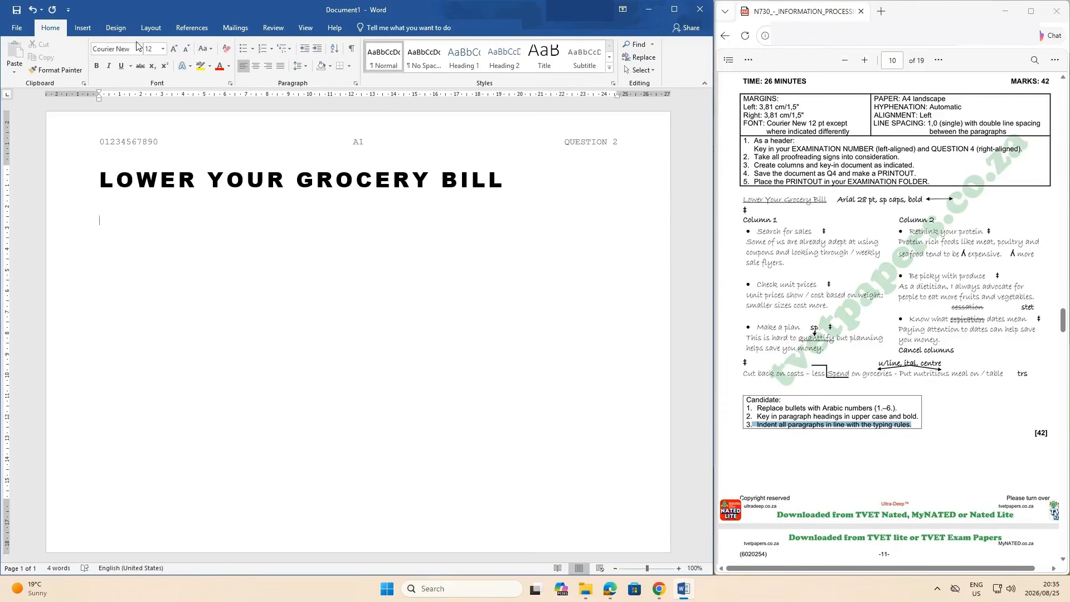
{"action": "left_click", "coordinate": [271, 50]}
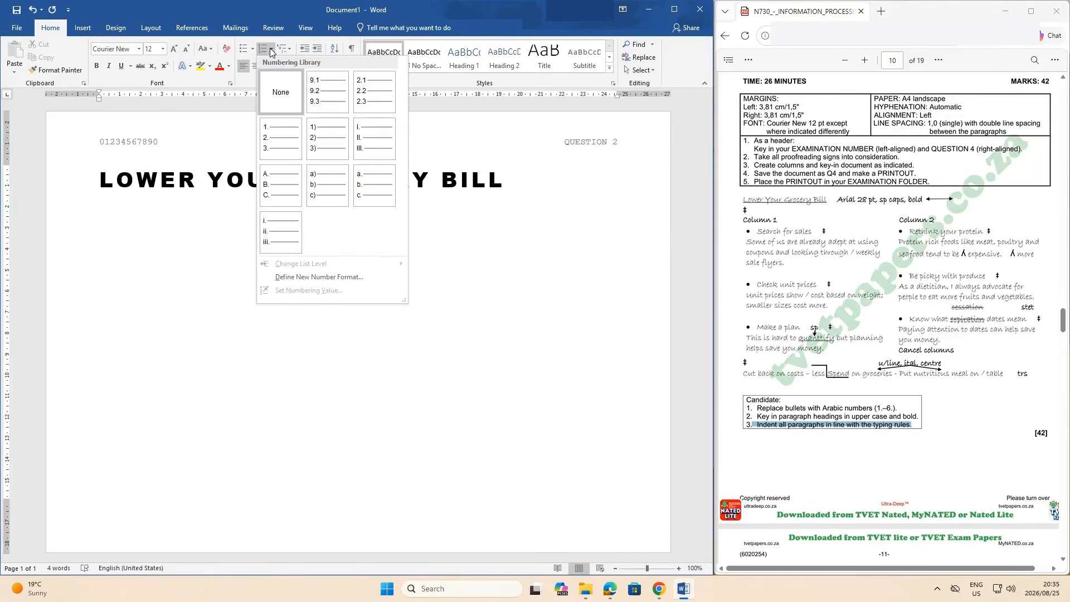
{"action": "left_click", "coordinate": [262, 135]}
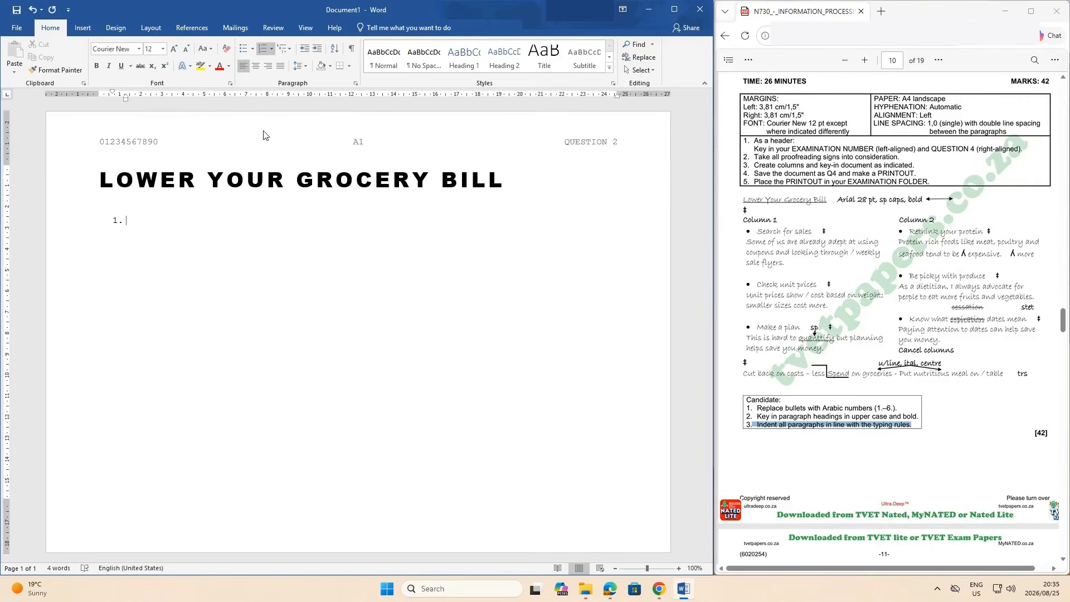
{"action": "key", "text": "ctrl+b"}
{"action": "type", "text": "SEARCH FOR SALES"}
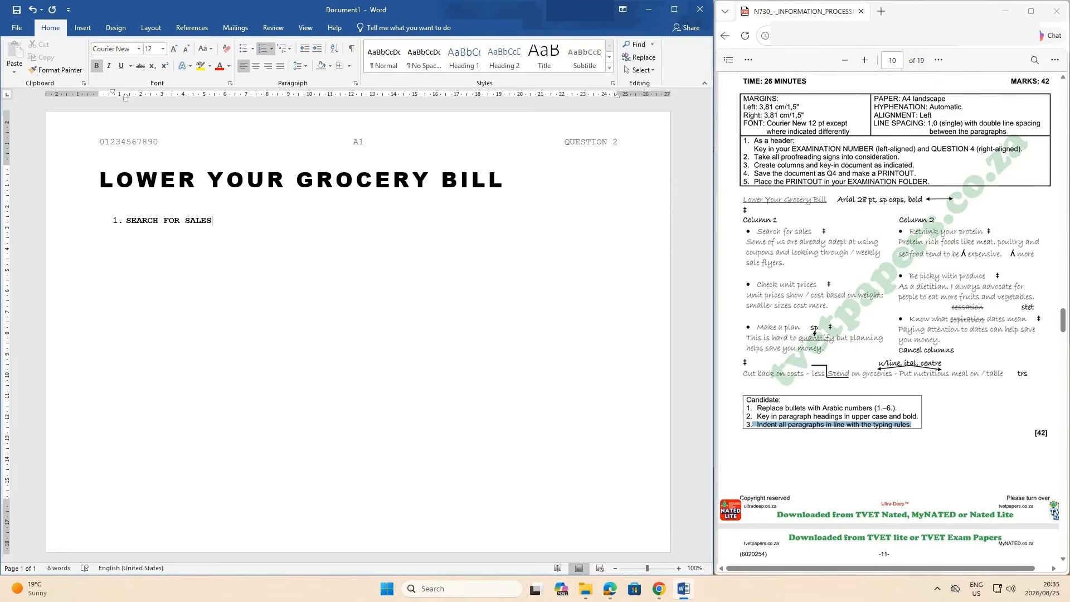
Step: Below the heading and a blank line, enter the non-bold text "Some of us are already adept at using coupons and looking through the weekly sales flyers."
{"action": "key", "text": "Return"}
{"action": "key", "text": "ctrl+b"}
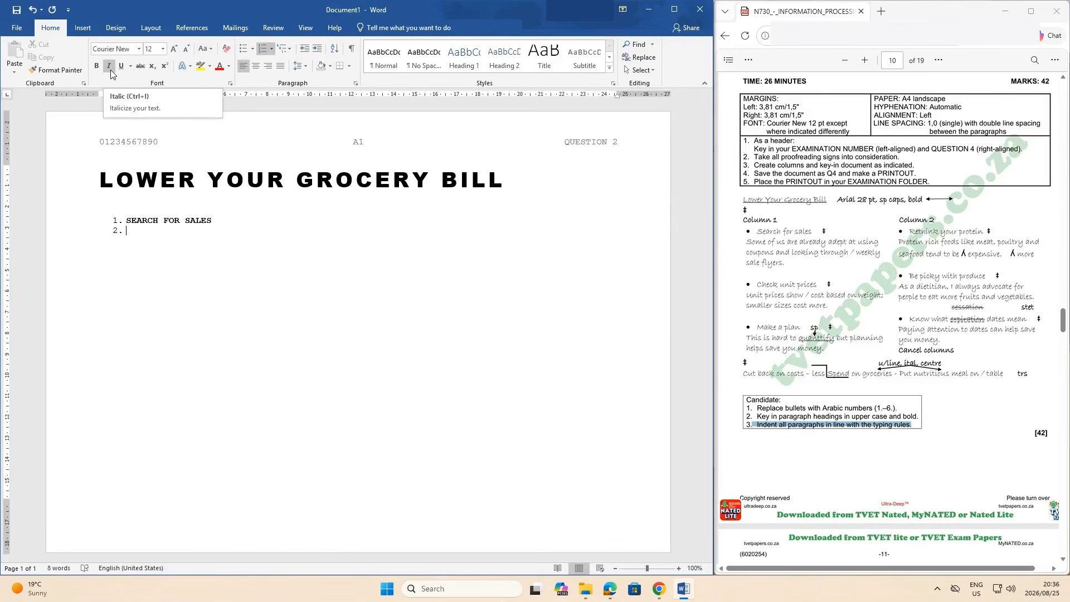
{"action": "key", "text": "Return"}
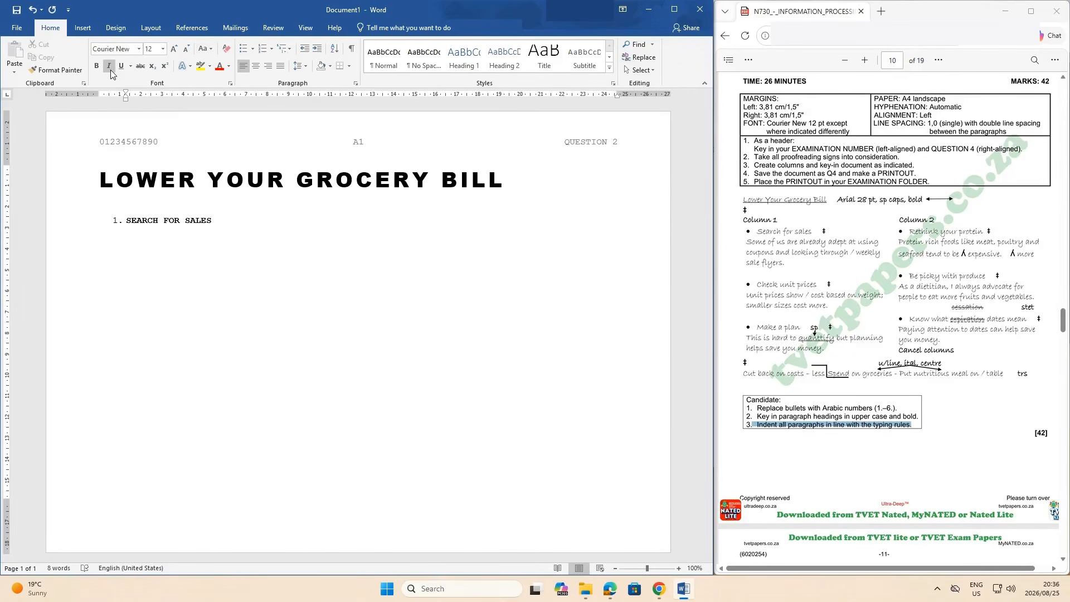
{"action": "type", "text": "Some of us are already"}
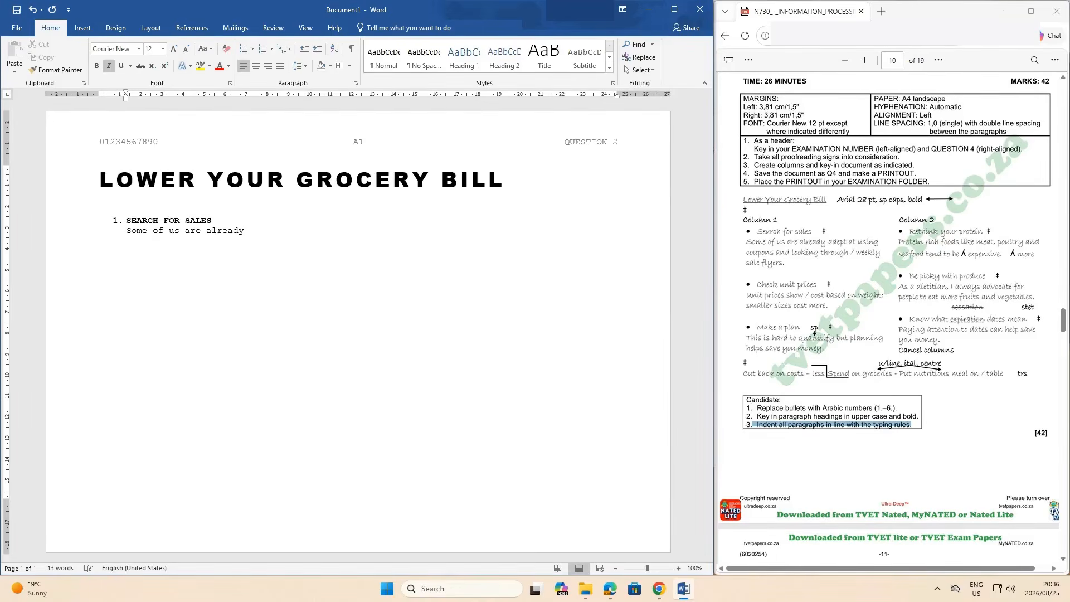
{"action": "type", "text": " adept at using coupons and looking th"}
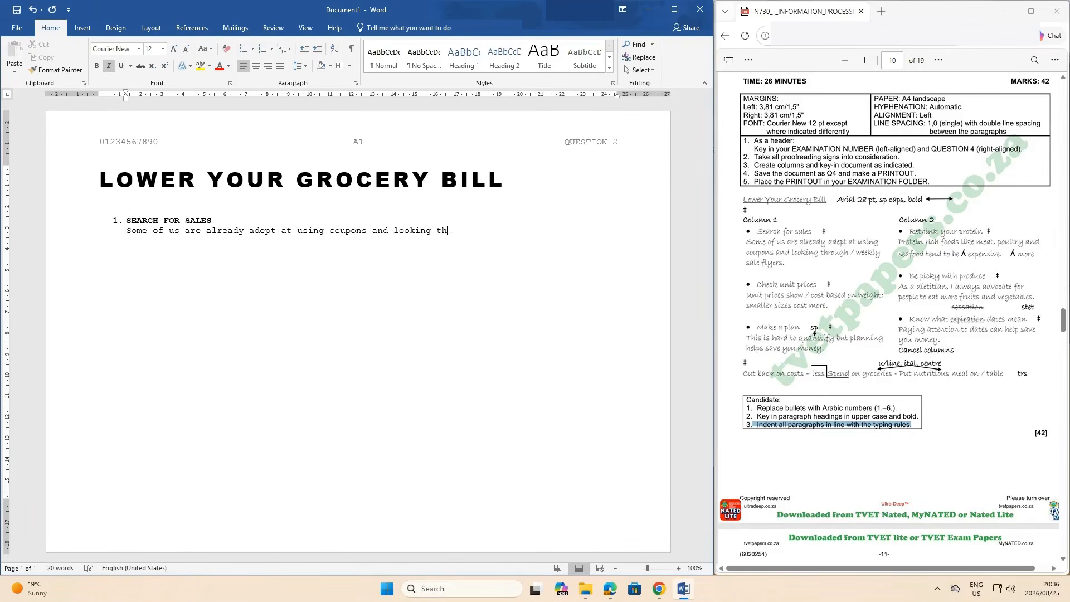
{"action": "type", "text": "rough the weekly sales flyers."}
{"action": "left_click", "coordinate": [222, 217]}
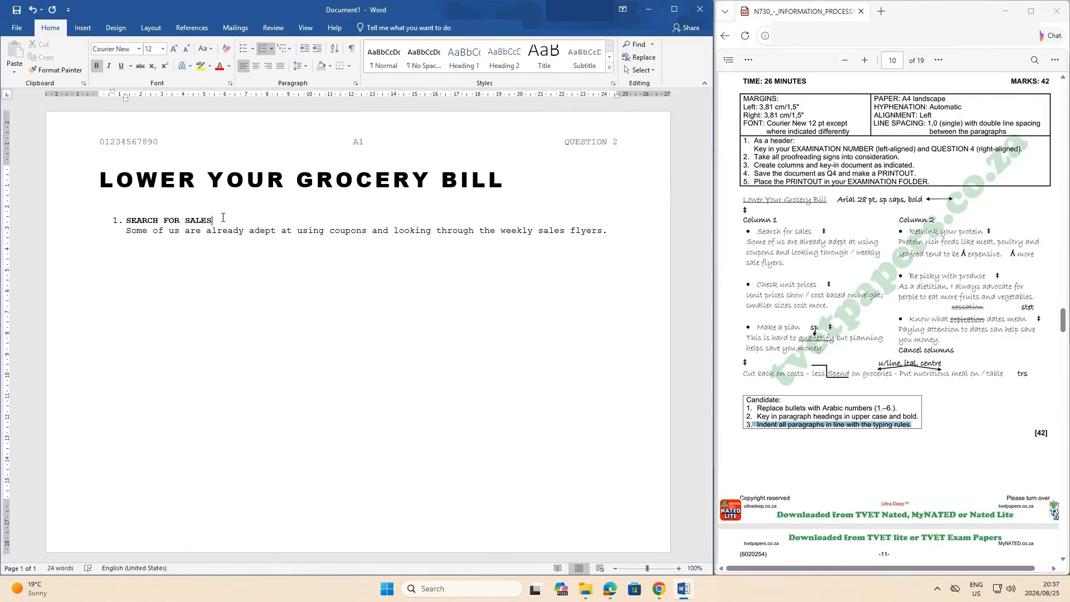
{"action": "key", "text": "Return"}
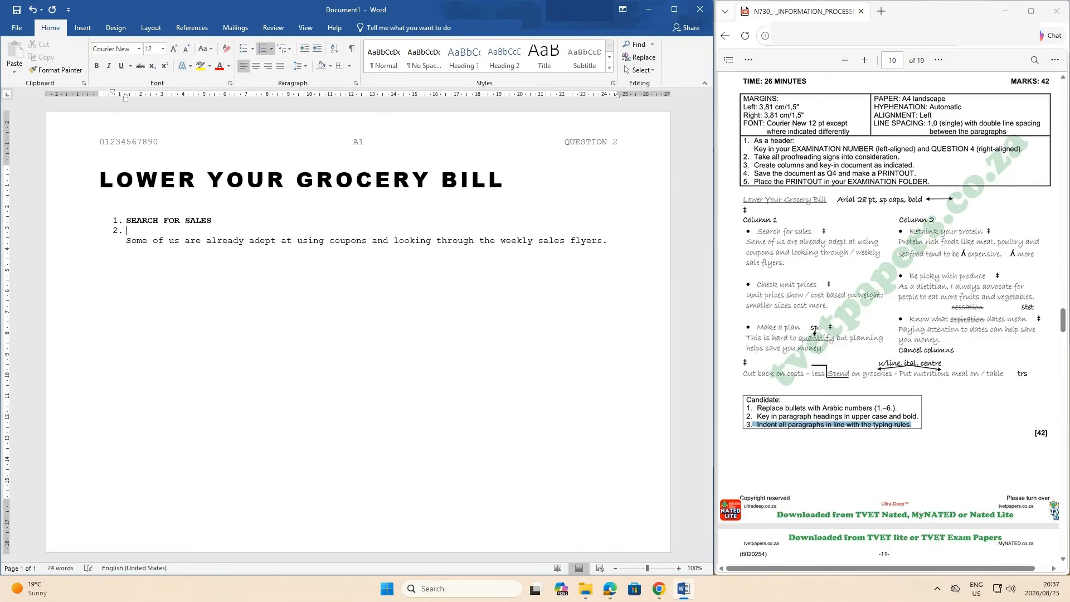
{"action": "key", "text": "BackSpace"}
Step: Add numbered item 2 with the bold heading "CHECK UNIT PRICE" and the text "Unit prices show the cost based on weight;smaller sizes cost more."
{"action": "left_click", "coordinate": [265, 50]}
{"action": "type", "text": "CHECK UNIT PRICE"}
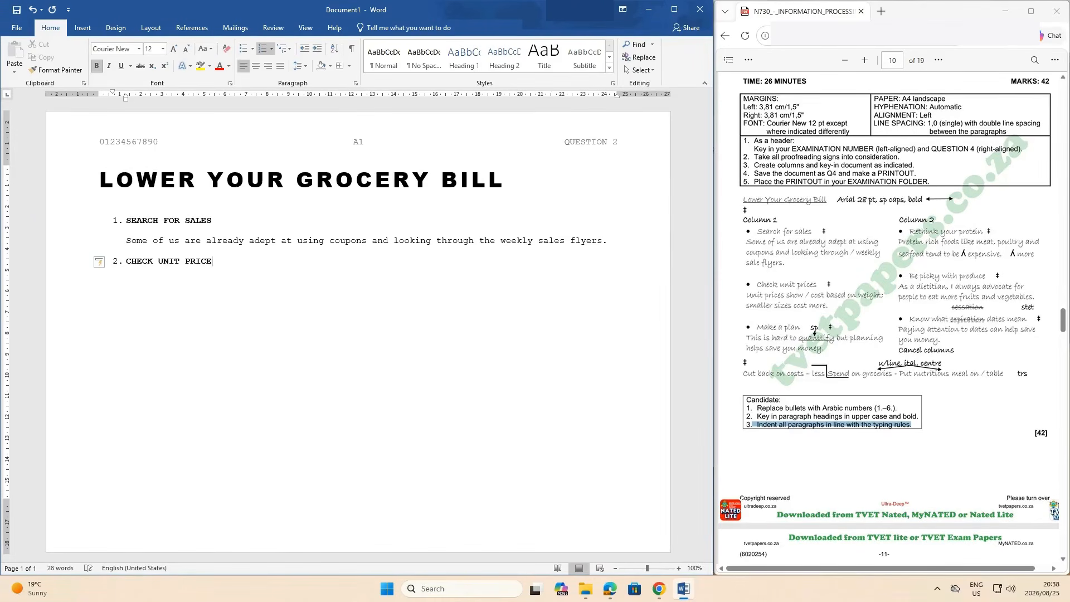
{"action": "key", "text": "Return"}
{"action": "key", "text": "BackSpace"}
{"action": "type", "text": "UNIT"}
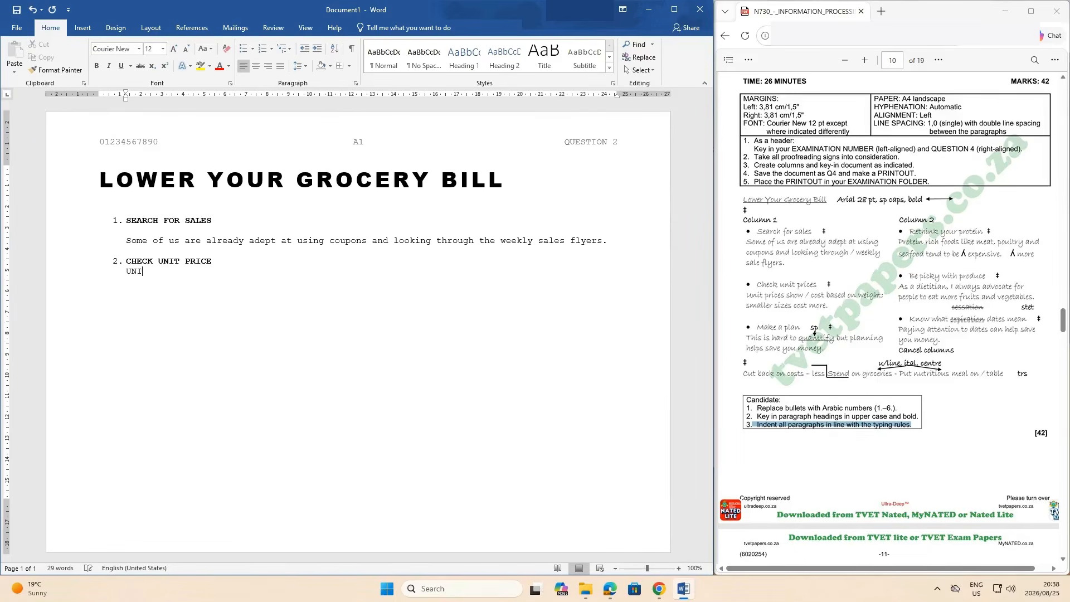
{"action": "key", "text": "BackSpace"}
{"action": "key", "text": "BackSpace"}
{"action": "key", "text": "BackSpace"}
{"action": "key", "text": "BackSpace"}
{"action": "type", "text": "nit prices show the cost based on weight"}
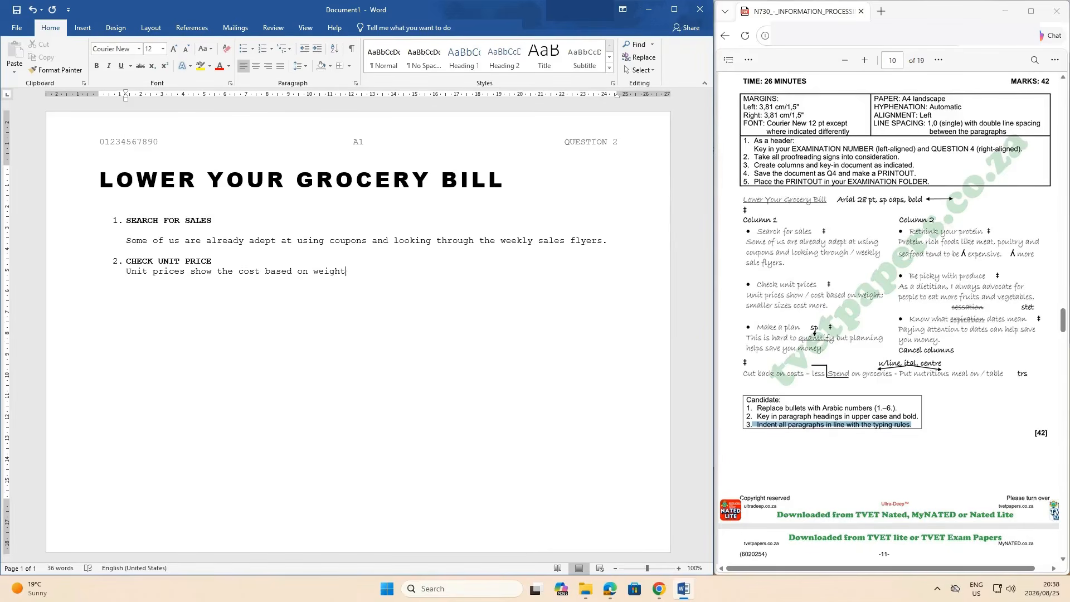
{"action": "type", "text": ";smaller sizes cos"}
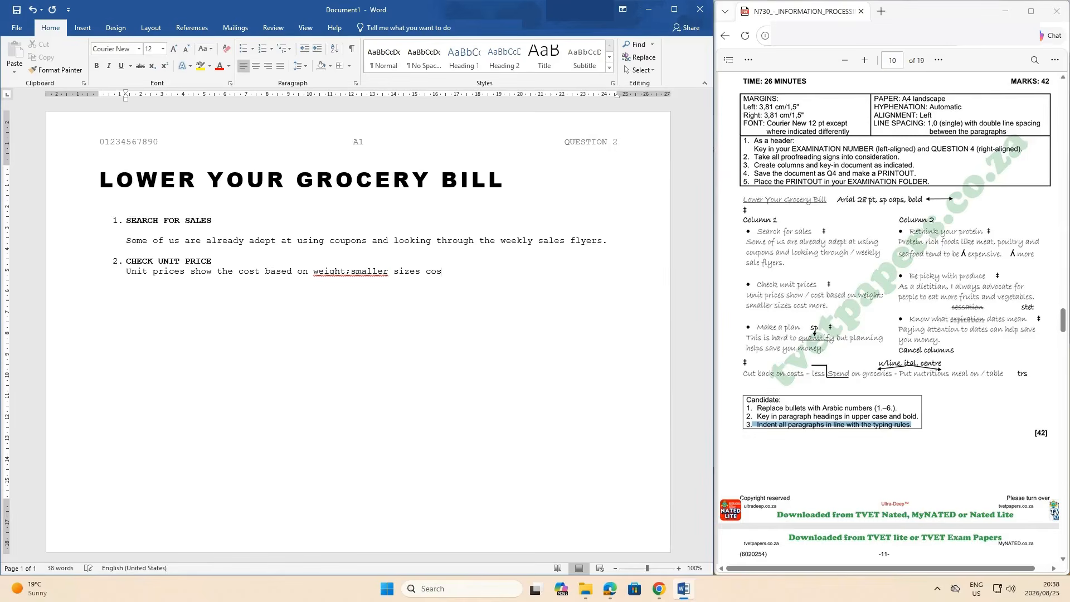
{"action": "type", "text": "t more."}
Step: Correct the flagged spacing to "weight; smaller" and insert an unnumbered blank line between item 2's heading and its text
{"action": "right_click", "coordinate": [348, 271]}
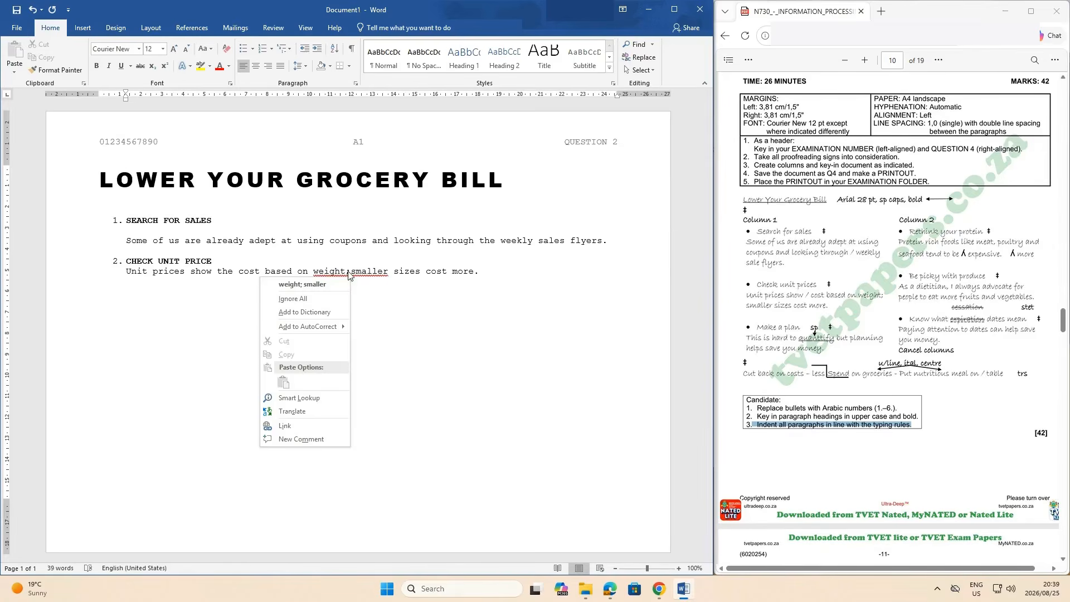
{"action": "left_click", "coordinate": [325, 286]}
{"action": "left_click", "coordinate": [216, 261]}
{"action": "key", "text": "Return"}
{"action": "key", "text": "BackSpace"}
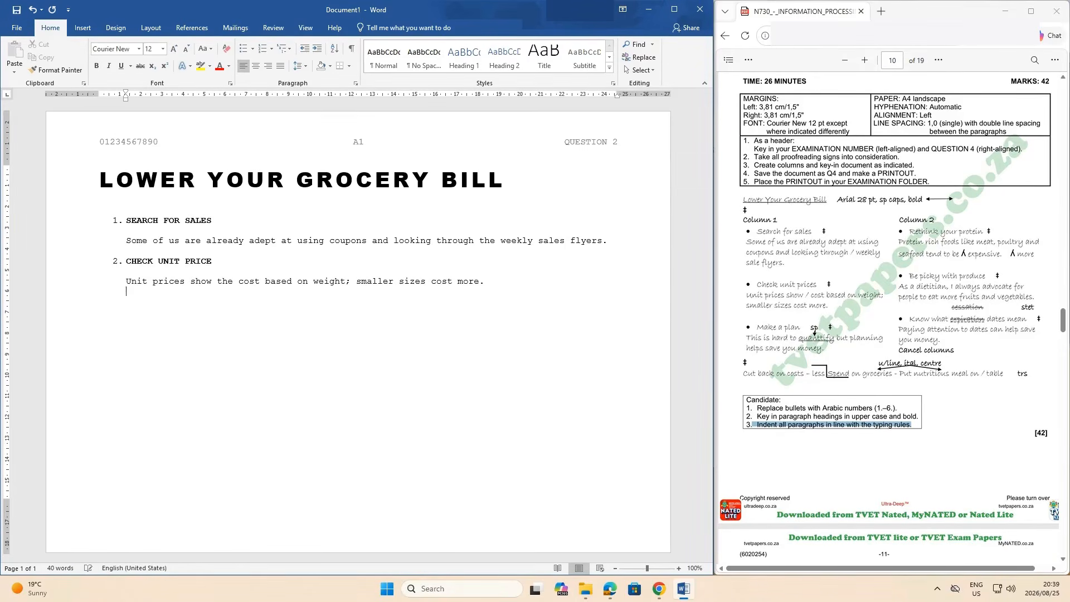
Step: Add numbered item 3 with the bold heading "MAKE A PLAN", a blank line, and the text "This is hard to quantify but planning helps save you money."
{"action": "left_click", "coordinate": [262, 49]}
{"action": "type", "text": "MAKE A PLAN"}
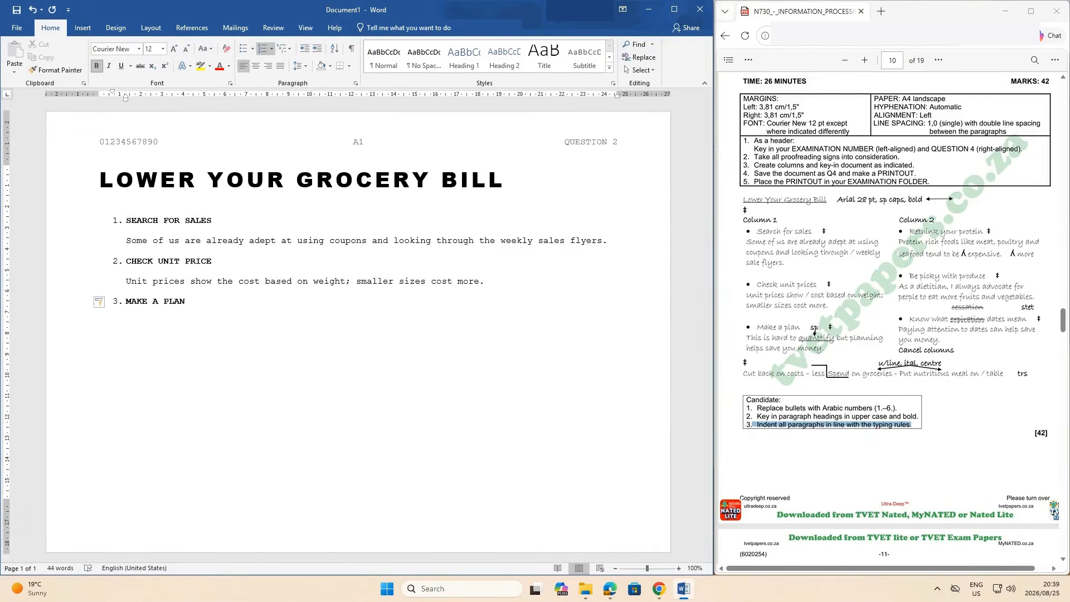
{"action": "key", "text": "Return"}
{"action": "key", "text": "BackSpace"}
{"action": "type", "text": "This is hard"}
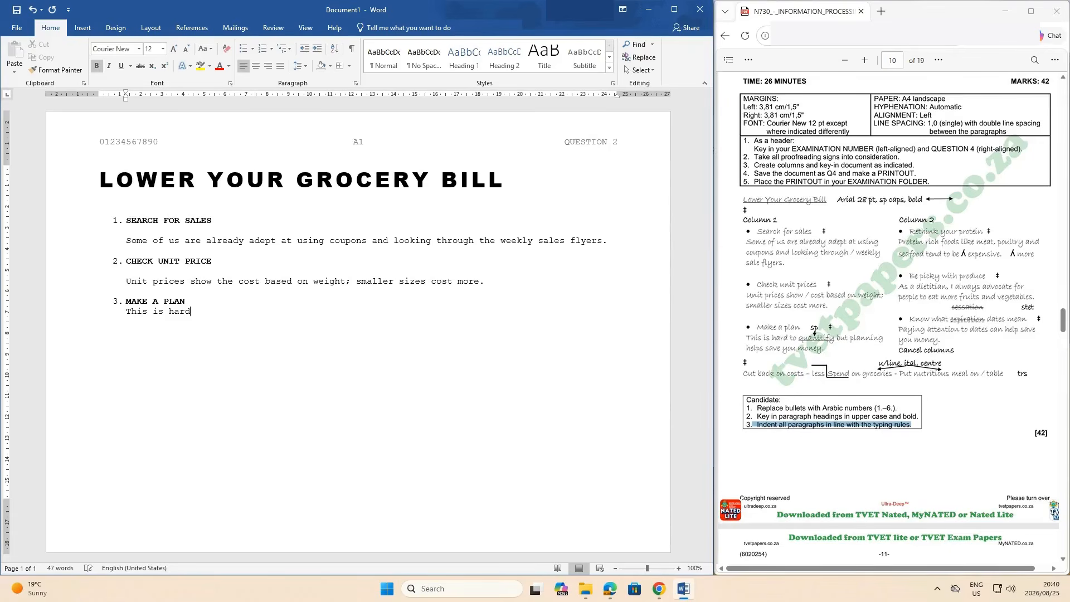
{"action": "type", "text": " to quantify but plannibg helps save you money."}
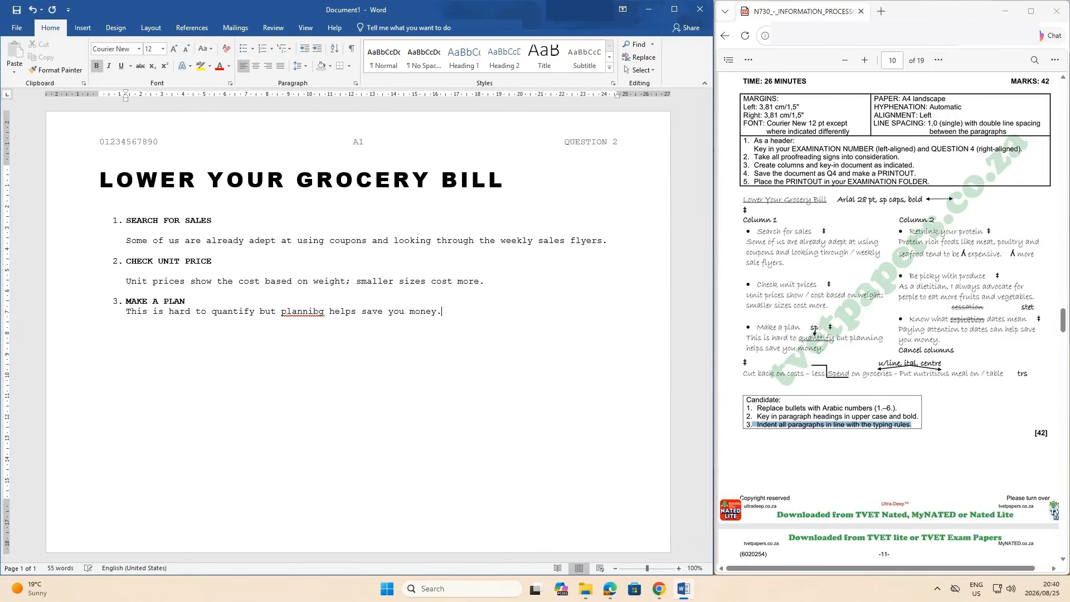
{"action": "right_click", "coordinate": [298, 312]}
{"action": "left_click", "coordinate": [251, 322]}
{"action": "left_click", "coordinate": [202, 300]}
{"action": "key", "text": "shift+Return"}
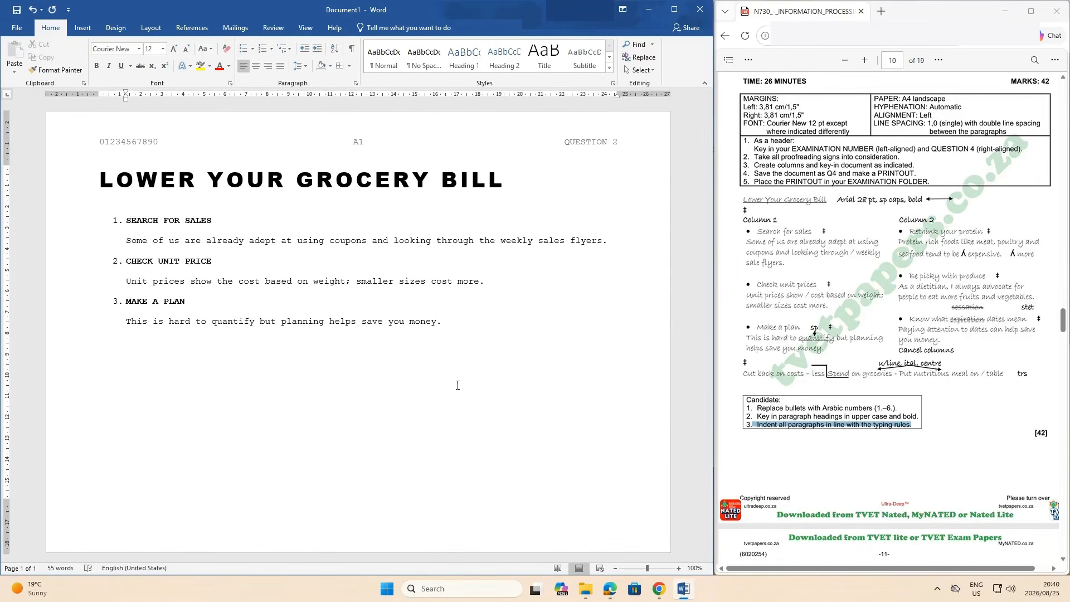
Step: Add numbered item 4 with the bold heading "RETHINK YOUR PROTEIN"
{"action": "key", "text": "Return"}
{"action": "left_click", "coordinate": [263, 48]}
{"action": "left_click", "coordinate": [97, 67]}
{"action": "type", "text": "RETHIN"}
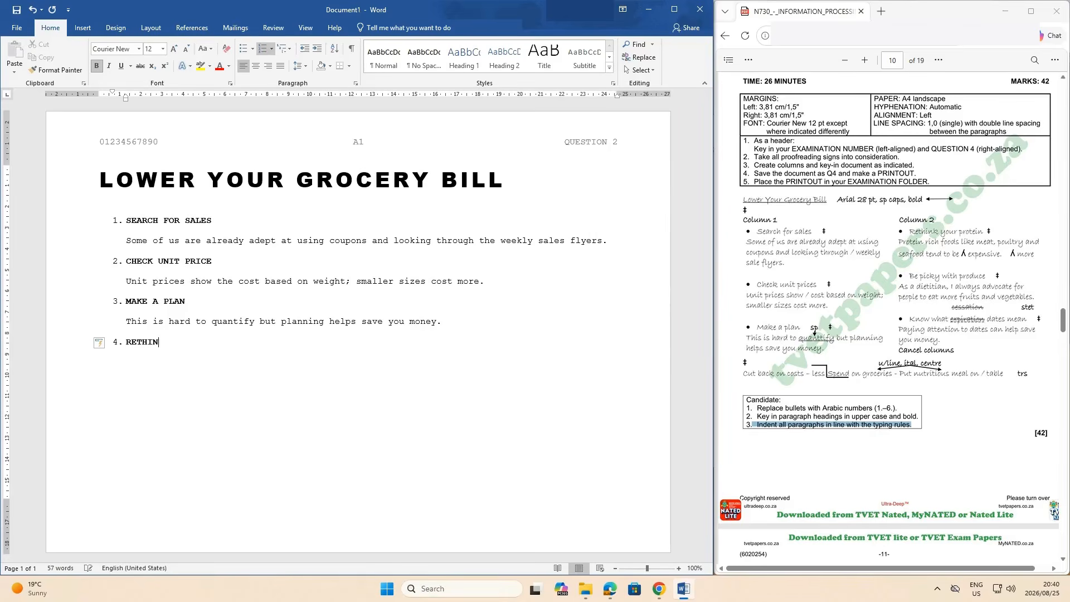
{"action": "type", "text": "K YOUR PROTEIN"}
Step: Enter the indented, unnumbered text "Protein rich foods like meat, poultry and sea food tend to be more expensive" under item 4's heading
{"action": "key", "text": "Return"}
{"action": "left_click", "coordinate": [97, 68]}
{"action": "key", "text": "Return"}
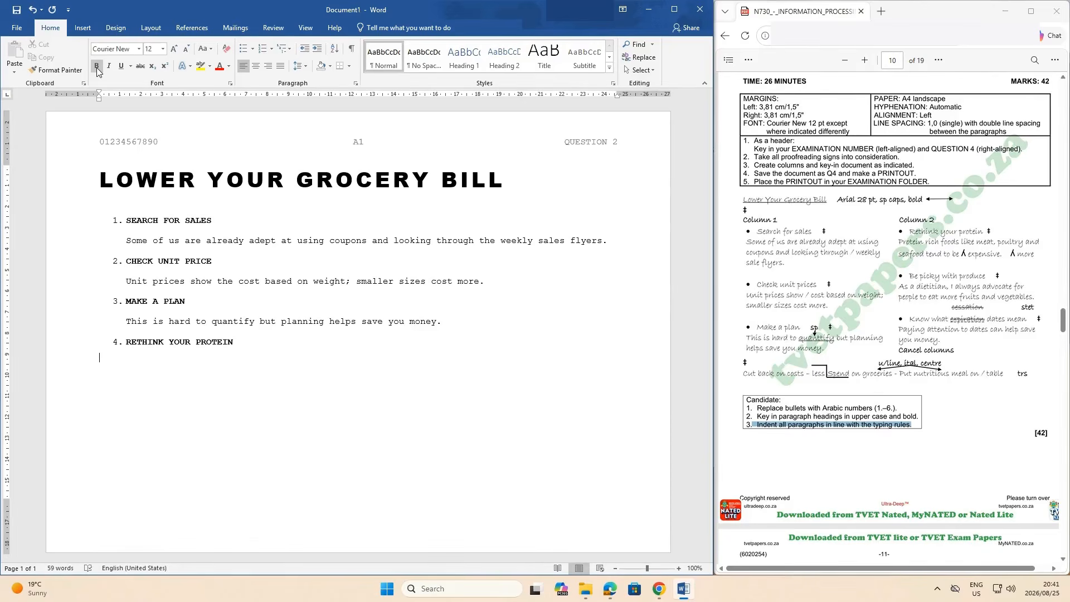
{"action": "key", "text": "BackSpace"}
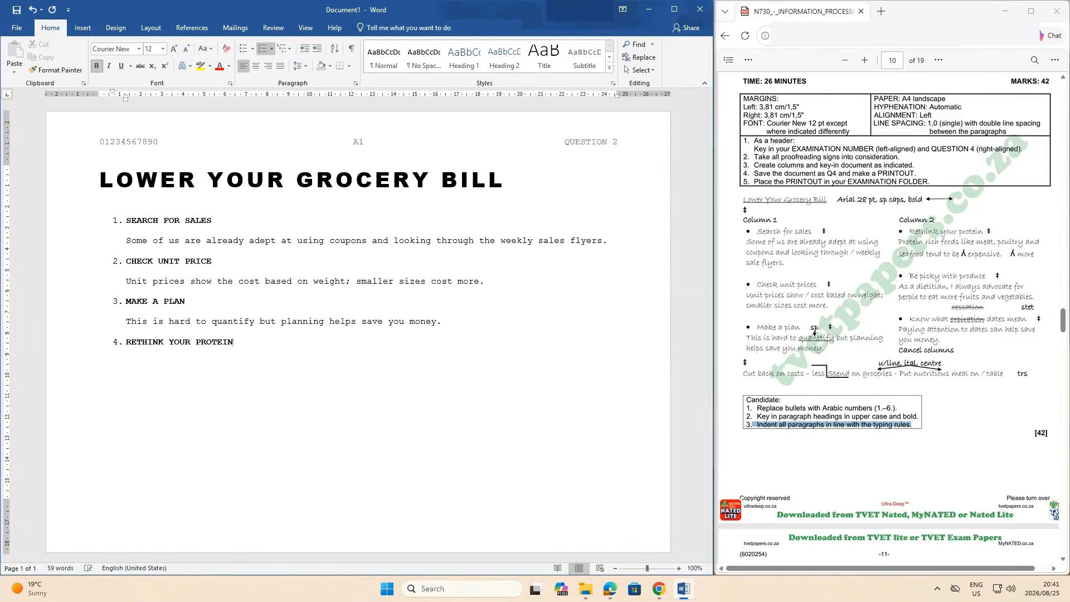
{"action": "key", "text": "BackSpace"}
{"action": "type", "text": "PROTEIN"}
{"action": "key", "text": "BackSpace"}
{"action": "key", "text": "BackSpace"}
{"action": "key", "text": "BackSpace"}
{"action": "key", "text": "BackSpace"}
{"action": "key", "text": "BackSpace"}
{"action": "key", "text": "BackSpace"}
{"action": "type", "text": "rotein rich foods"}
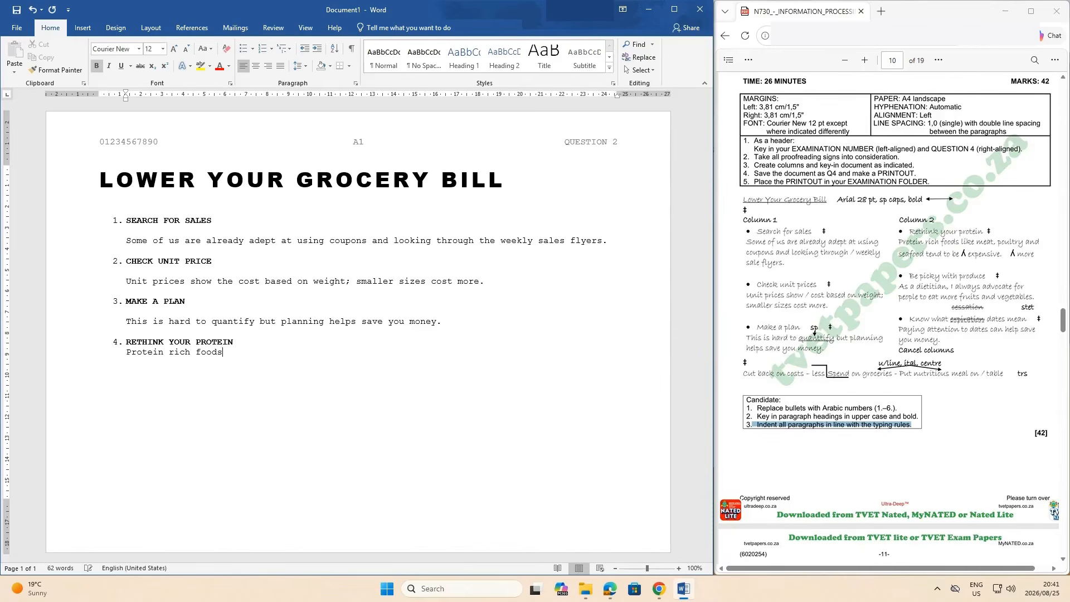
{"action": "type", "text": " like meat, poultry and sea food tend to "}
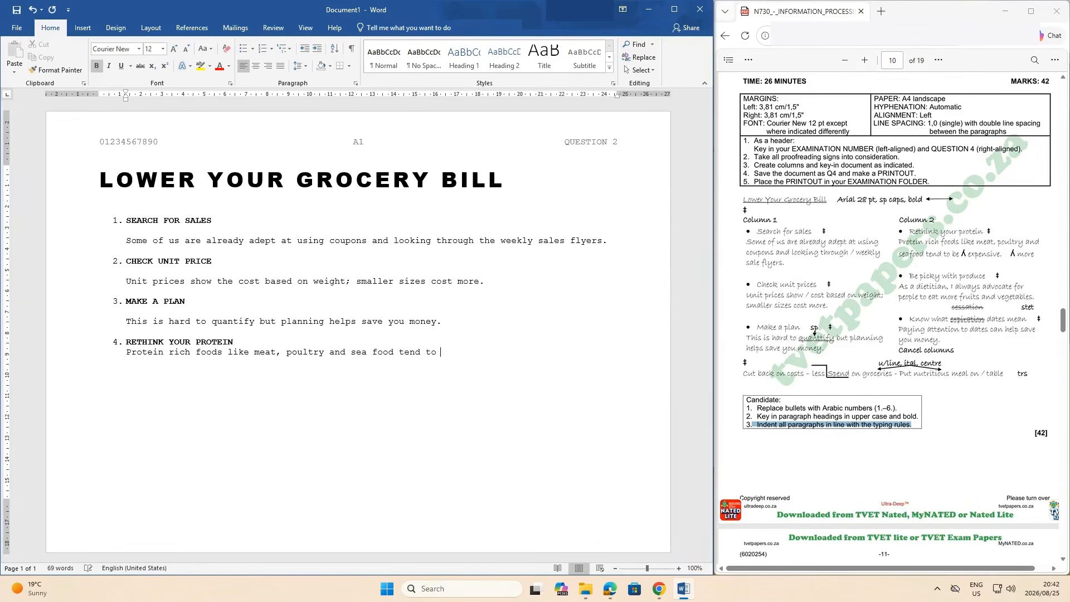
{"action": "type", "text": "be more expensive"}
Step: Insert an unnumbered blank line between the "RETHINK YOUR PROTEIN" heading and its text
{"action": "left_click", "coordinate": [242, 342]}
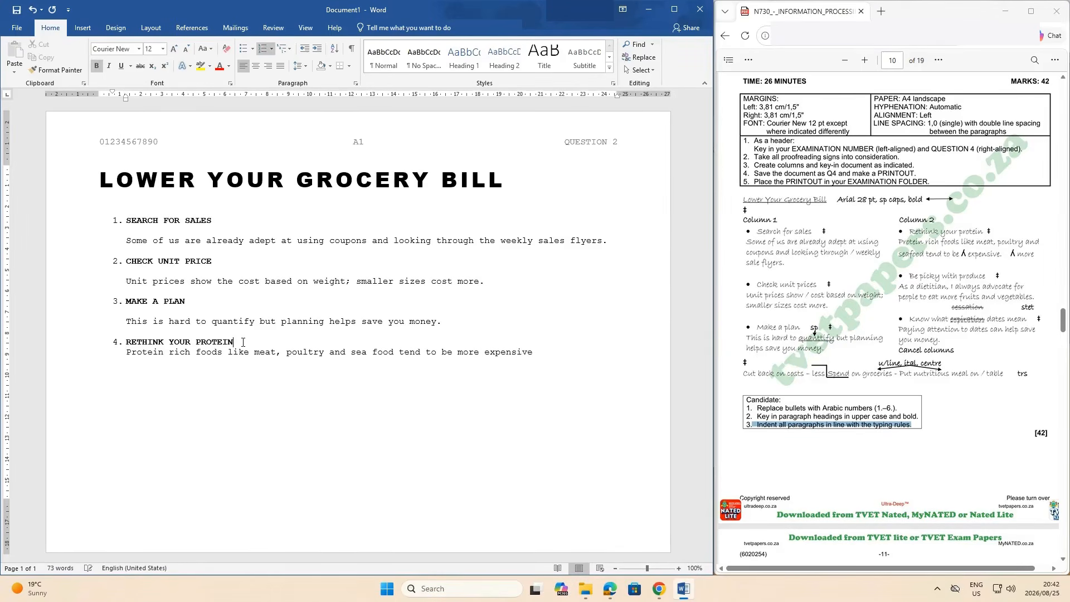
{"action": "key", "text": "Return"}
{"action": "key", "text": "BackSpace"}
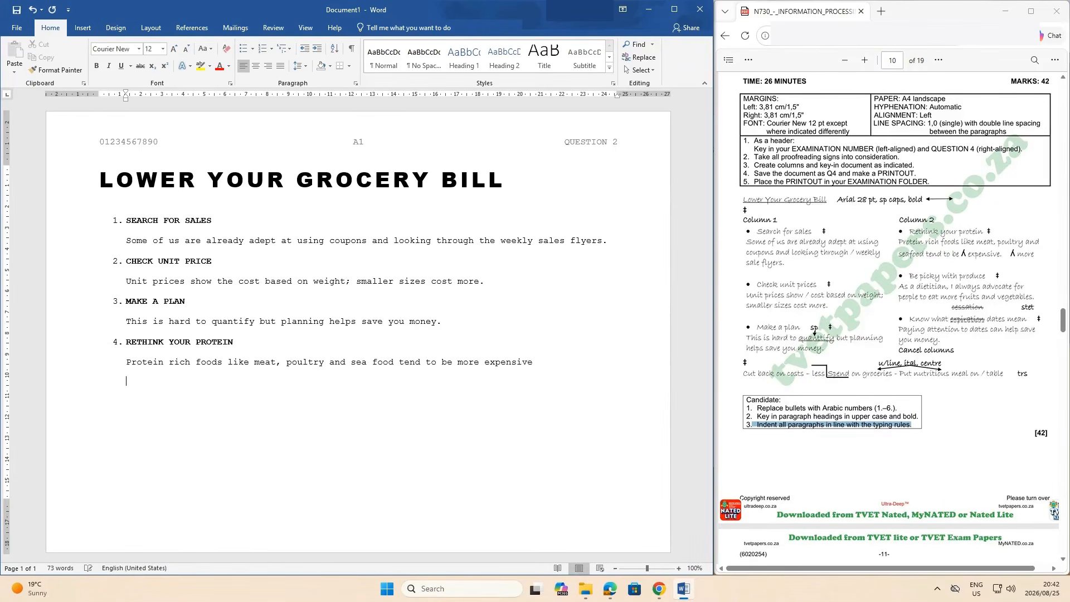
Step: Add numbered item 5 with the bold heading "BE PICK ABOUT YOUR PRODUCE" and start an indented, unnumbered line below it
{"action": "left_click", "coordinate": [262, 49]}
{"action": "left_click", "coordinate": [98, 66]}
{"action": "type", "text": "BE PICK A"}
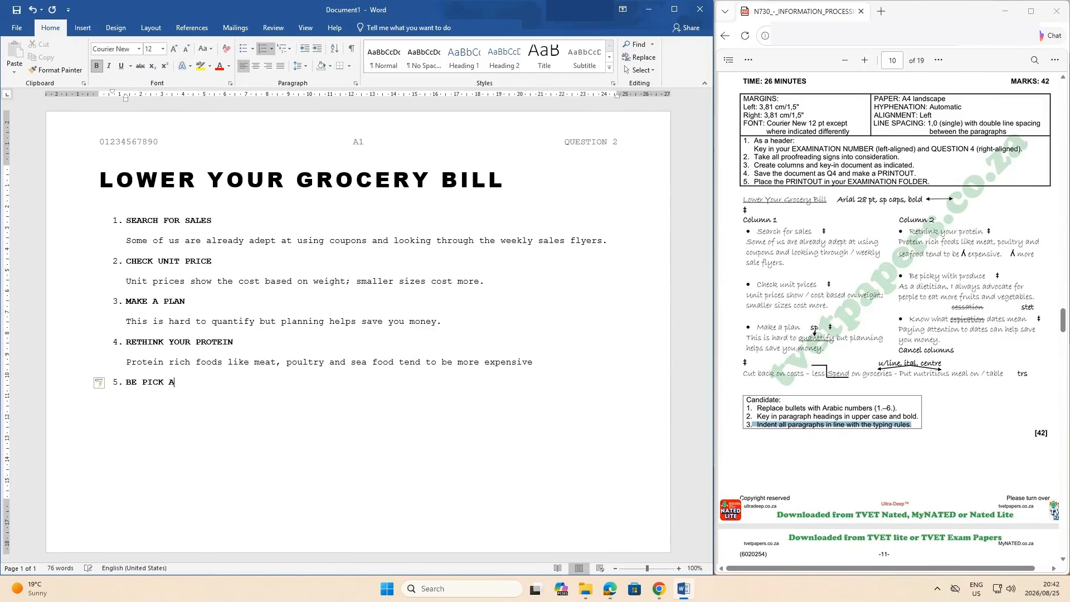
{"action": "type", "text": "BOUT YOUR PRODUCES"}
{"action": "key", "text": "BackSpace"}
{"action": "key", "text": "Return"}
{"action": "left_click", "coordinate": [99, 66]}
{"action": "key", "text": "BackSpace"}
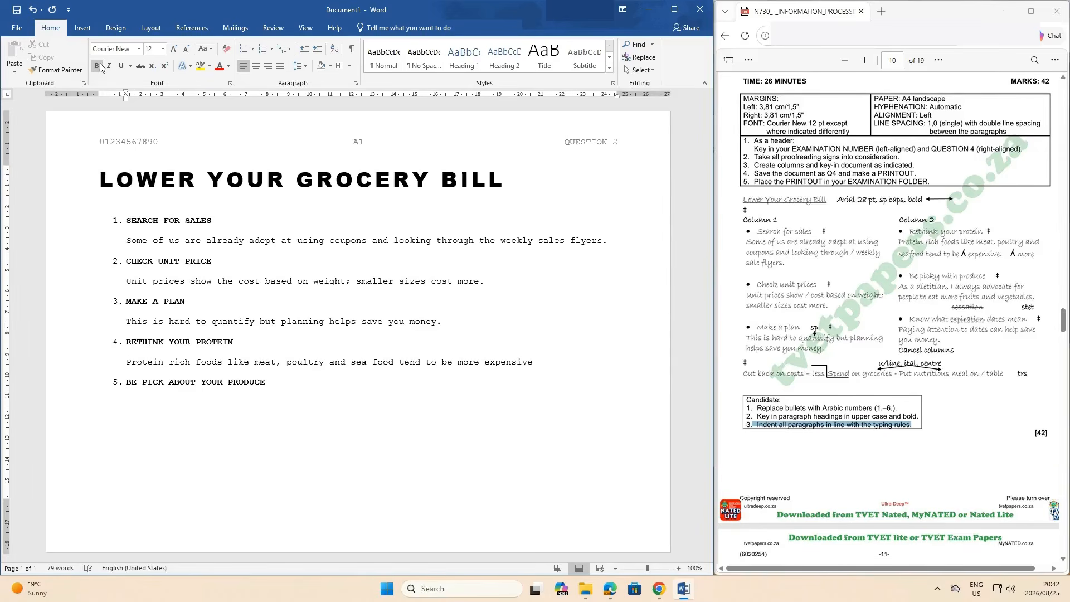
Step: Enter "As a dietitian, I always advocate for people to eat more fruit and vegetables." under item 5's heading, without a space before the comma
{"action": "type", "text": "as a dietition"}
{"action": "type", "text": ", I always advocate"}
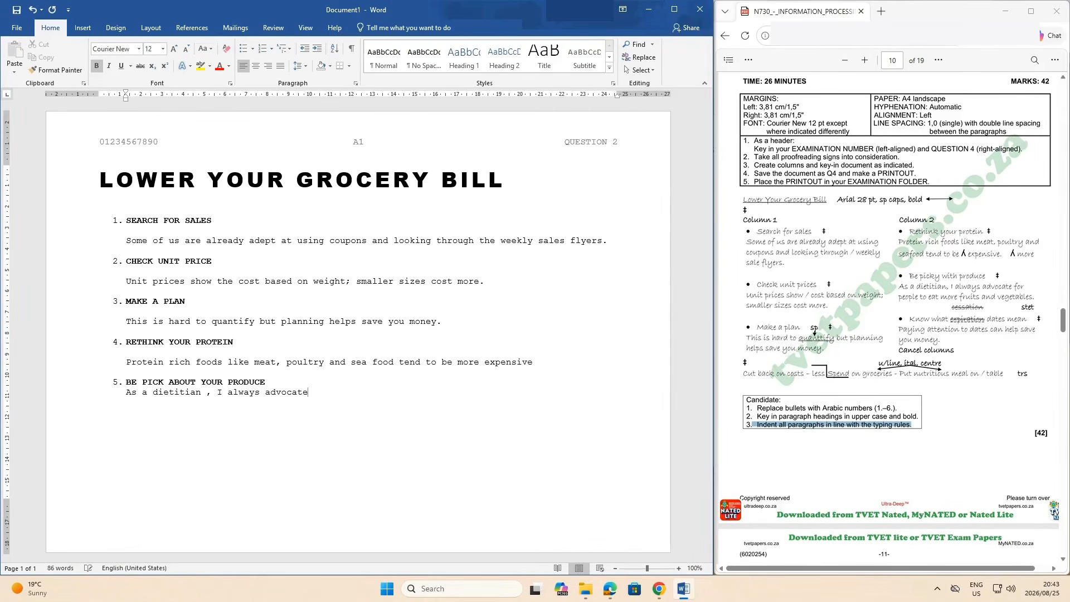
{"action": "type", "text": " for people to eat more fruit and v"}
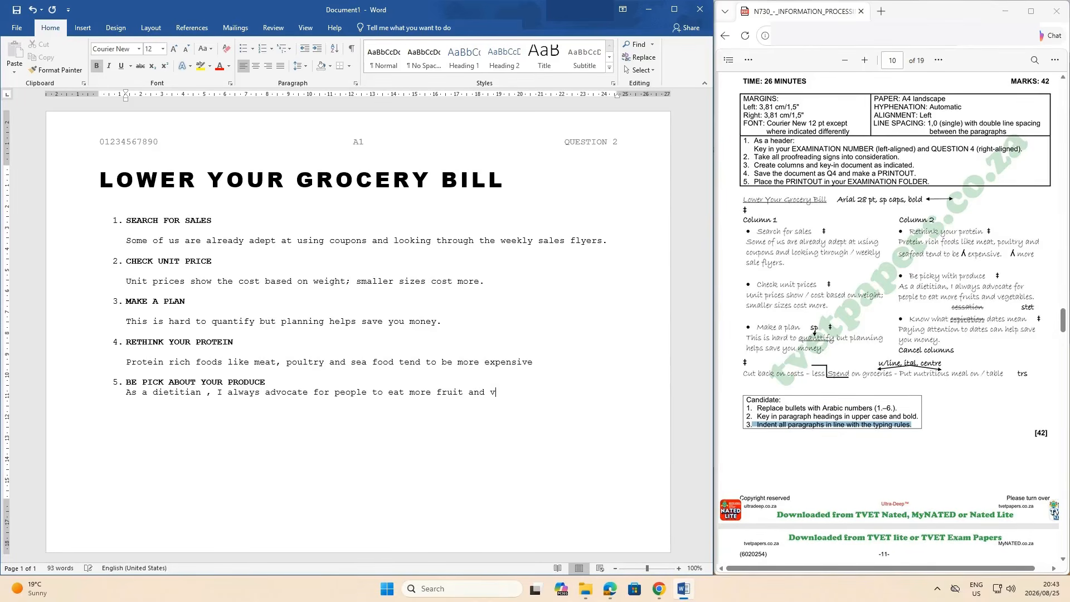
{"action": "type", "text": "egetables."}
{"action": "key", "text": "Return"}
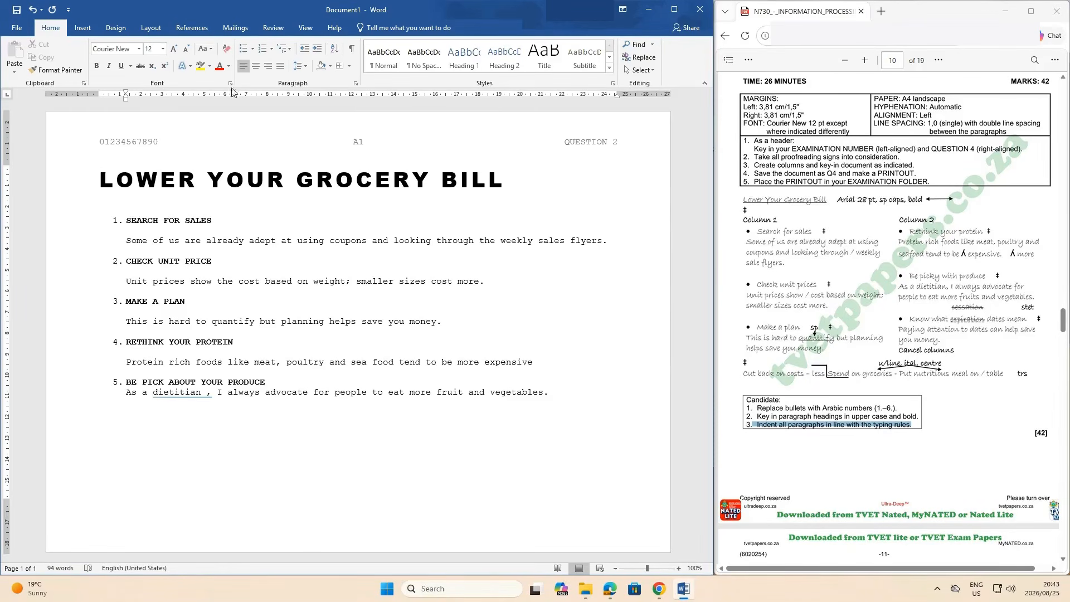
{"action": "right_click", "coordinate": [196, 398]}
{"action": "left_click", "coordinate": [156, 405]}
Step: Insert an unnumbered blank line between the "BE PICK ABOUT YOUR PRODUCE" heading and its text
{"action": "left_click", "coordinate": [275, 378]}
{"action": "key", "text": "BackSpace"}
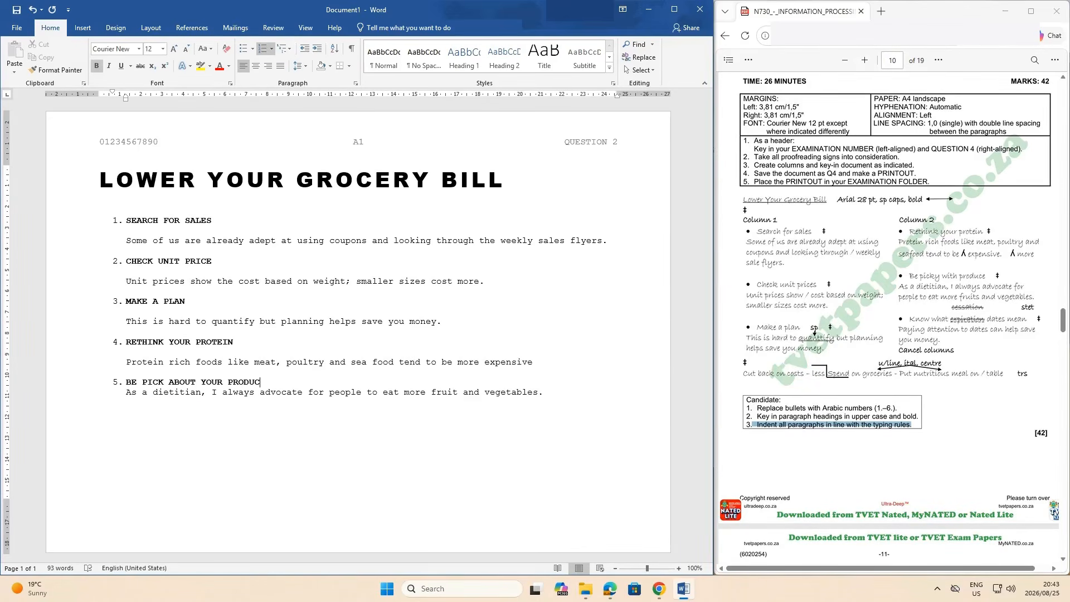
{"action": "left_click", "coordinate": [32, 9]}
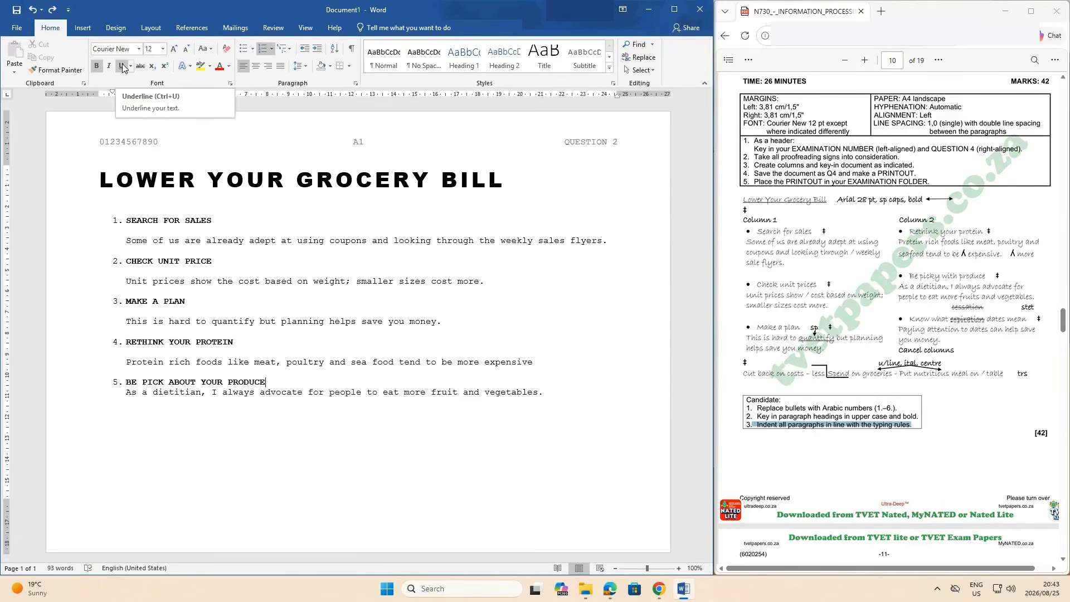
{"action": "key", "text": "Return"}
{"action": "key", "text": "Delete"}
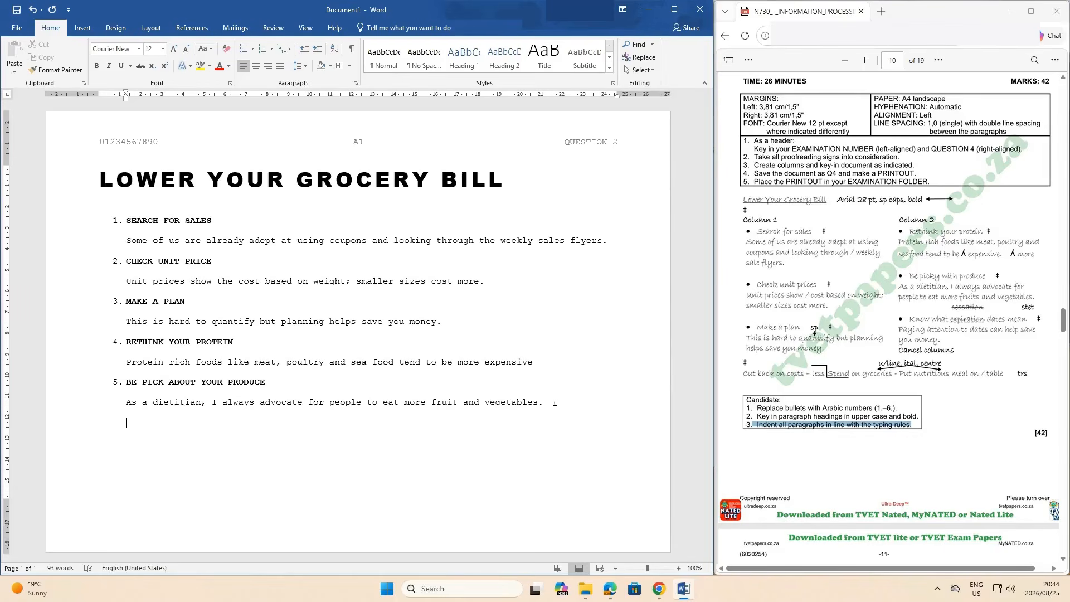
Step: Add numbered item 6 with the bold heading "KNOW WHAT EXPIRATION DATES MEAN"
{"action": "left_click", "coordinate": [262, 49]}
{"action": "left_click", "coordinate": [96, 70]}
{"action": "type", "text": "k"}
{"action": "key", "text": "BackSpace"}
{"action": "type", "text": "KNOW WHAT"}
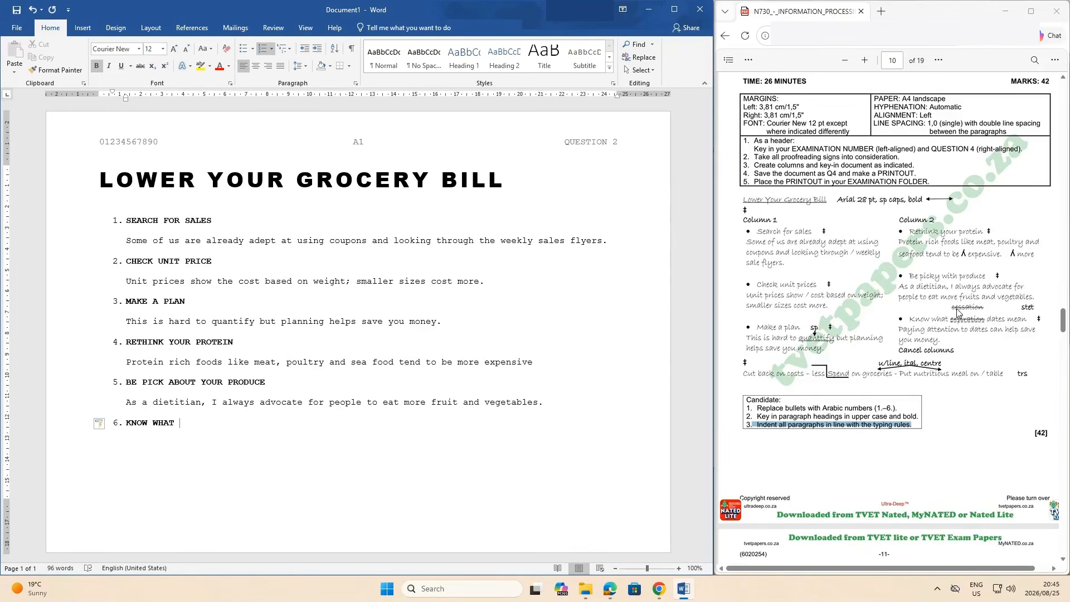
{"action": "type", "text": "EXPIRATION"}
{"action": "type", "text": "DATES MEAN"}
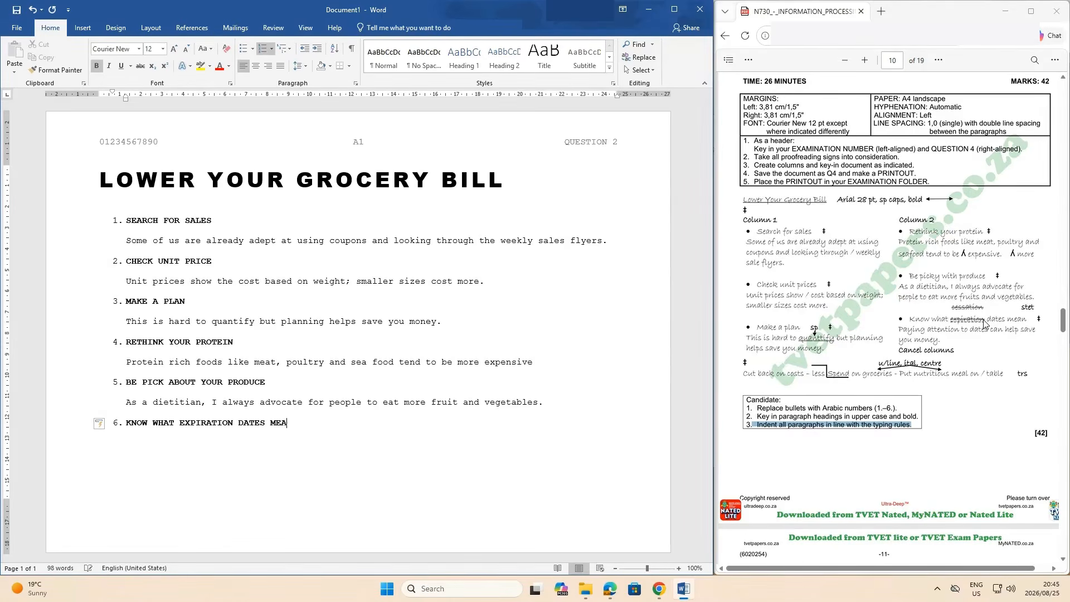
Step: Enter the indented, unnumbered, non-bold text "Paying attention to dates can help save you money." under item 6's heading
{"action": "key", "text": "Return"}
{"action": "key", "text": "ctrl+b"}
{"action": "key", "text": "BackSpace"}
{"action": "type", "text": "P"}
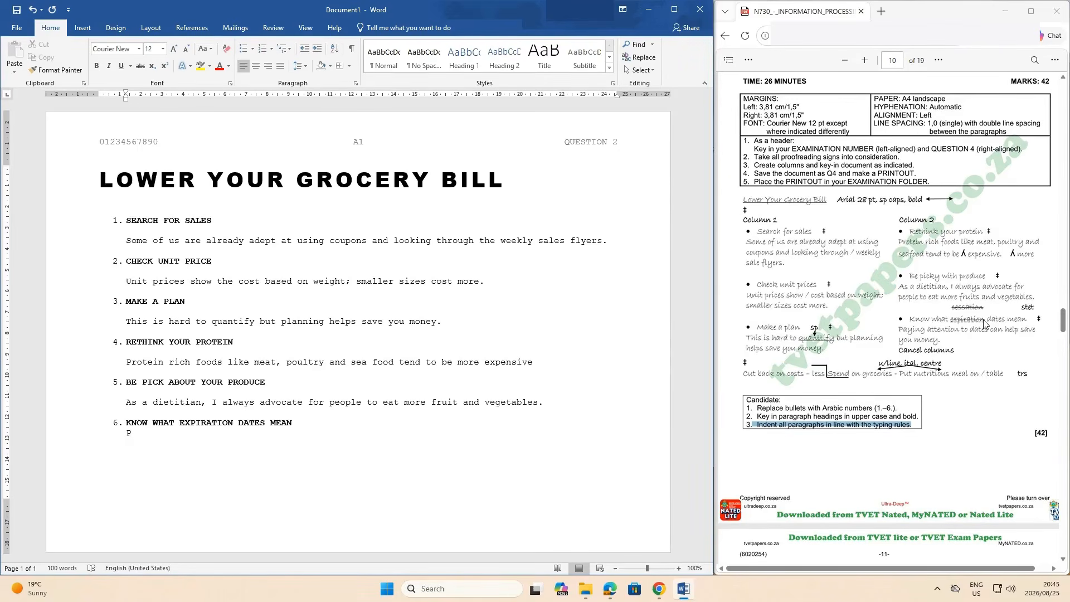
{"action": "type", "text": "aying attention "}
{"action": "type", "text": "to dates"}
{"action": "type", "text": " can help"}
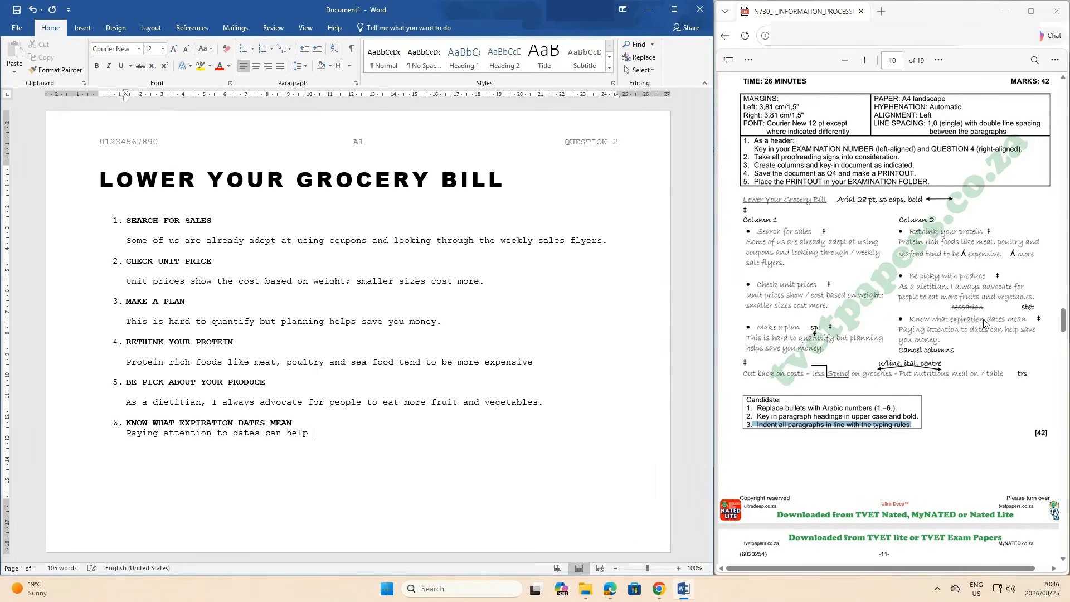
{"action": "type", "text": " save "}
{"action": "type", "text": "you money."}
Step: Insert an unnumbered blank line between the "KNOW WHAT EXPIRATION DATES MEAN" heading and its text
{"action": "left_click", "coordinate": [301, 419]}
{"action": "key", "text": "Return"}
{"action": "key", "text": "BackSpace"}
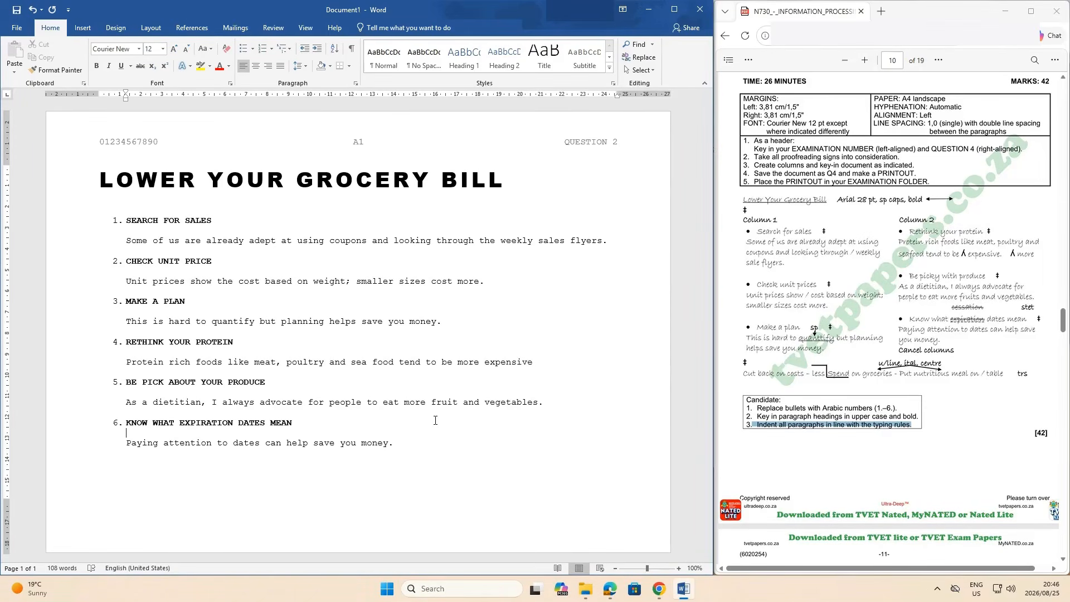
Step: Arrange numbered items 1 to 6 in two columns, leaving the title out of the columns
{"action": "left_click_drag", "start_coordinate": [424, 448], "coordinate": [104, 227]}
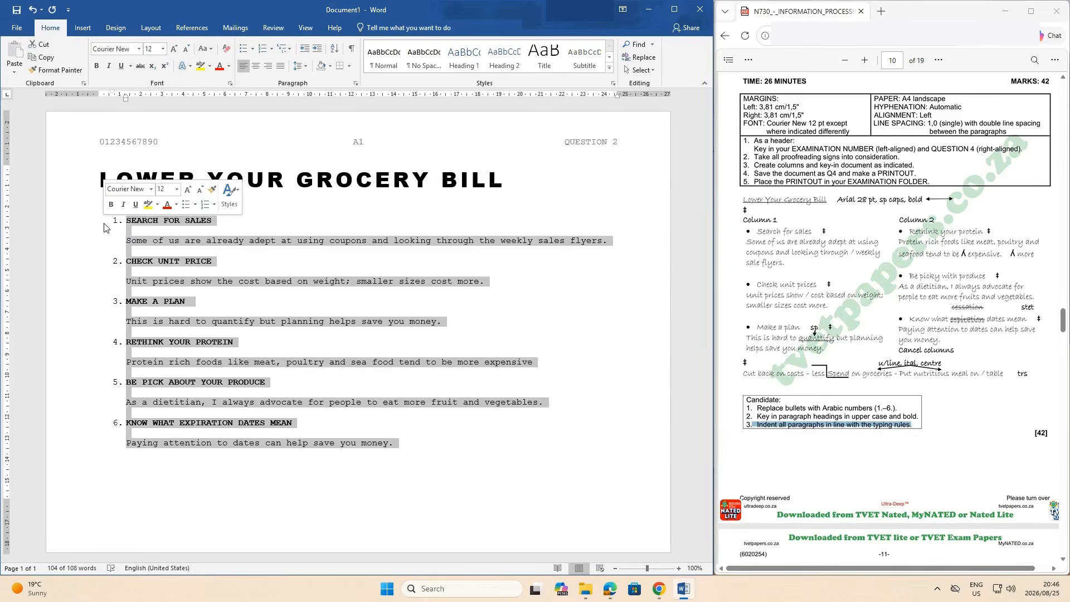
{"action": "left_click", "coordinate": [151, 28]}
{"action": "left_click", "coordinate": [103, 62]}
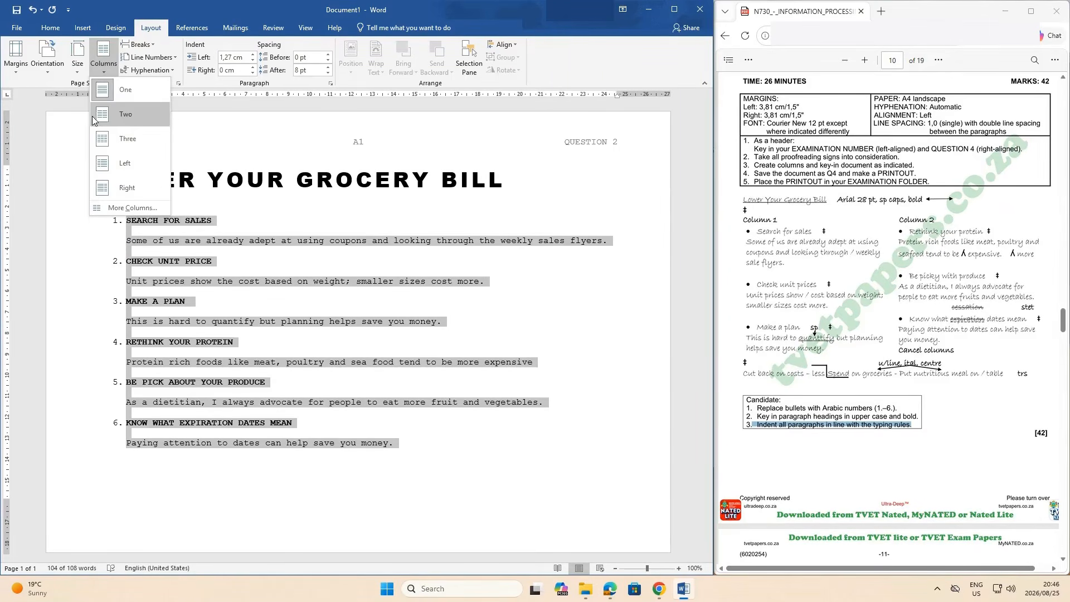
{"action": "left_click", "coordinate": [94, 120]}
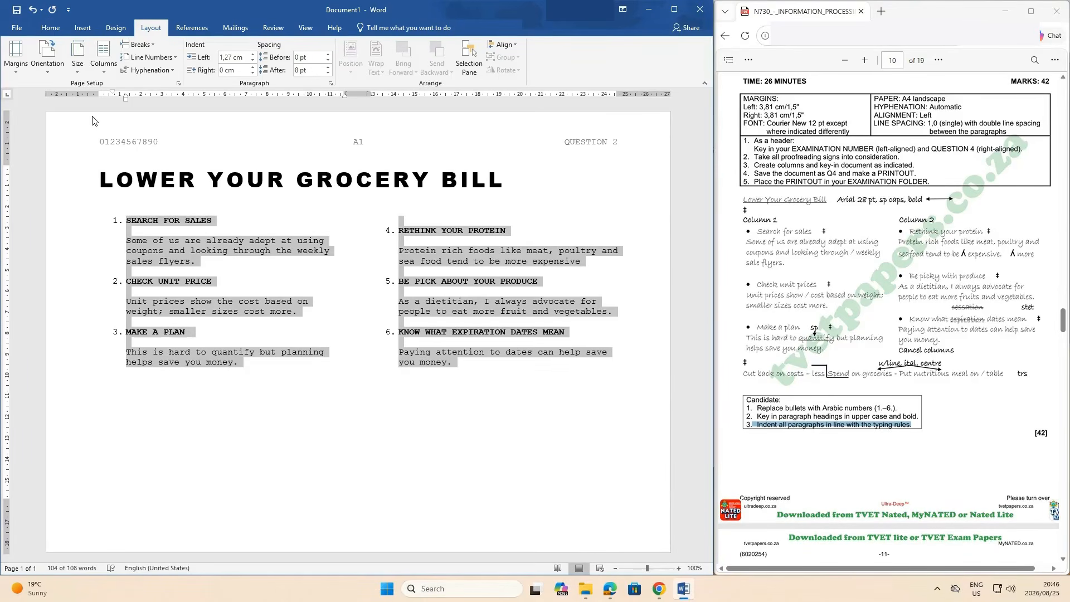
Step: Remove the empty line above "RETHINK YOUR PROTEIN" so that item 4 starts level with item 1 in the second column
{"action": "left_click", "coordinate": [397, 223]}
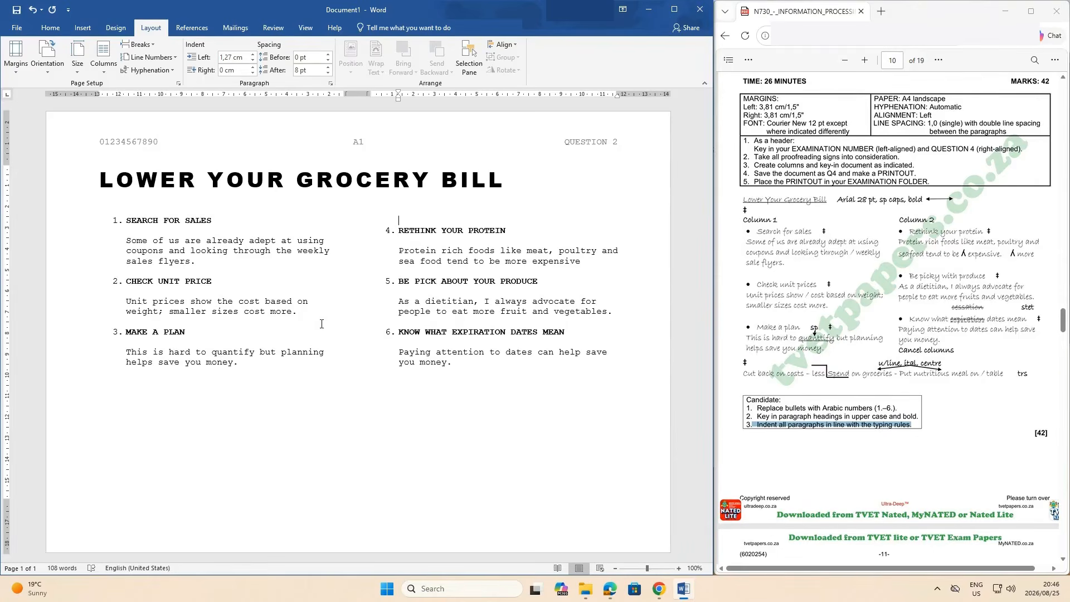
{"action": "left_click", "coordinate": [139, 44]}
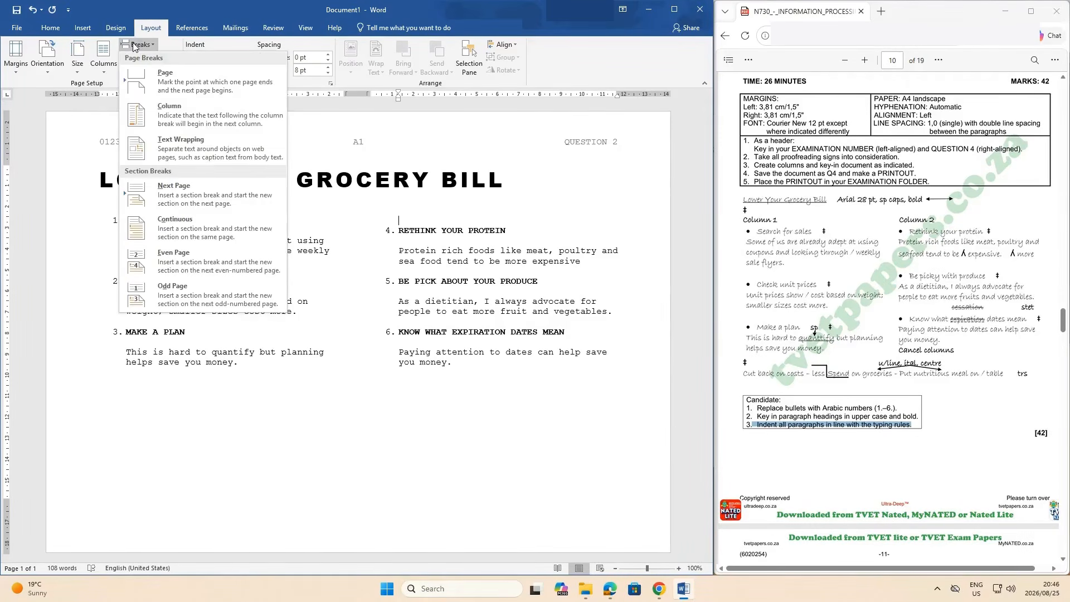
{"action": "left_click", "coordinate": [164, 118]}
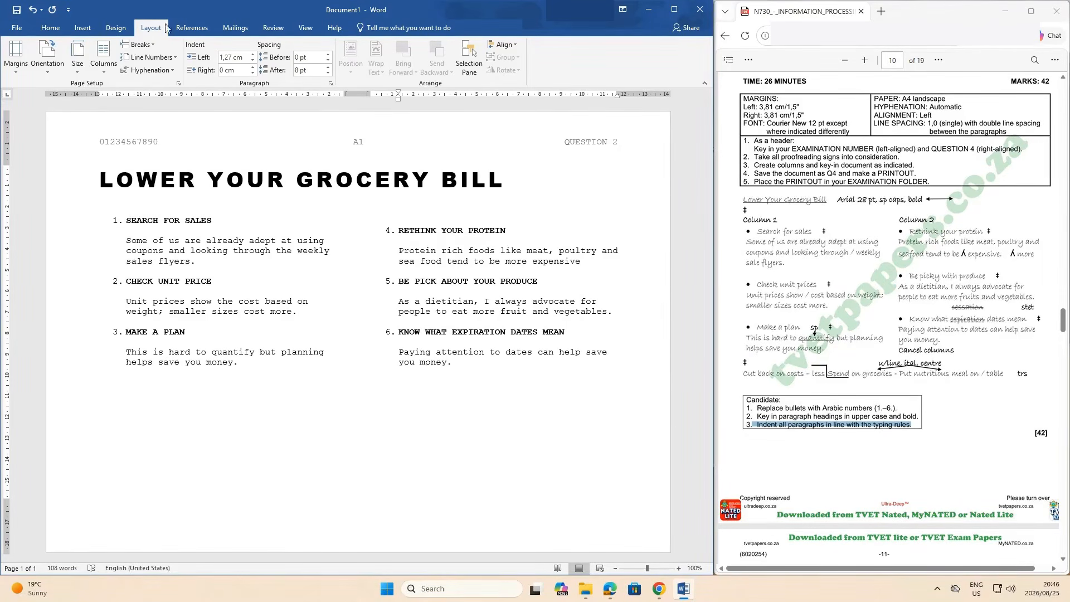
{"action": "left_click", "coordinate": [260, 365]}
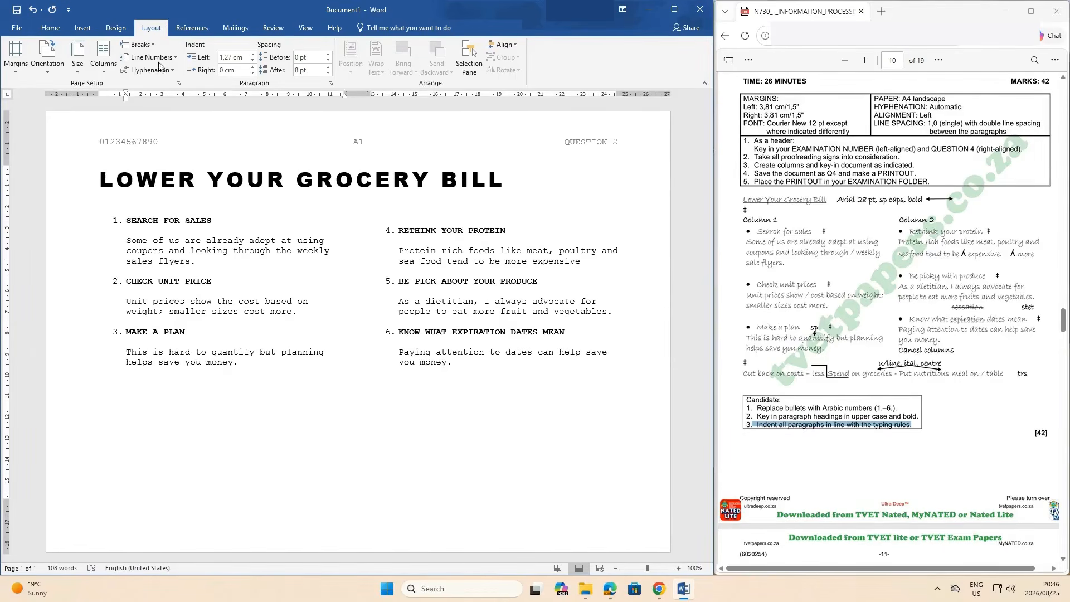
{"action": "key", "text": "Delete"}
{"action": "key", "text": "Delete"}
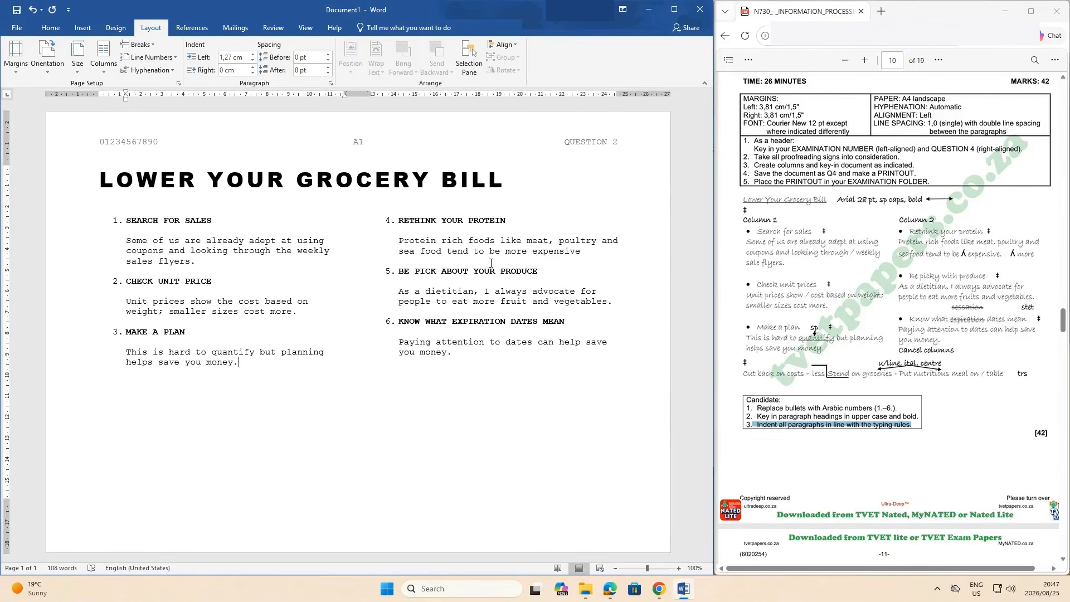
Step: Add a line break and a continuous section break after item 6's text, and set the new section to one column
{"action": "left_click", "coordinate": [478, 355]}
{"action": "scroll", "coordinate": [858, 398], "scroll_direction": "down", "scroll_amount": 2}
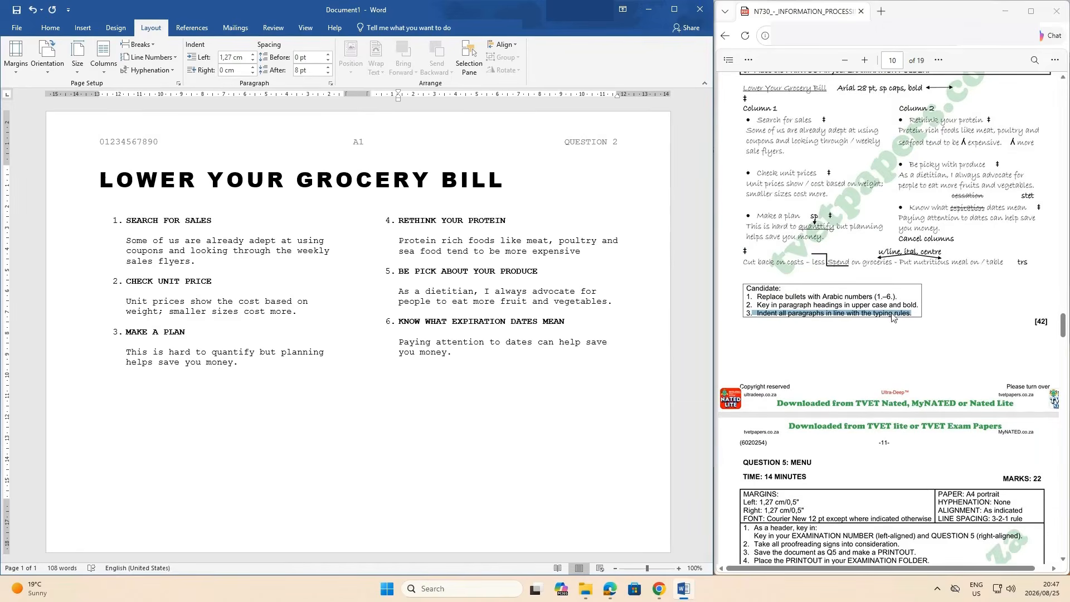
{"action": "left_click_drag", "start_coordinate": [898, 240], "coordinate": [962, 242]}
{"action": "left_click", "coordinate": [465, 359]}
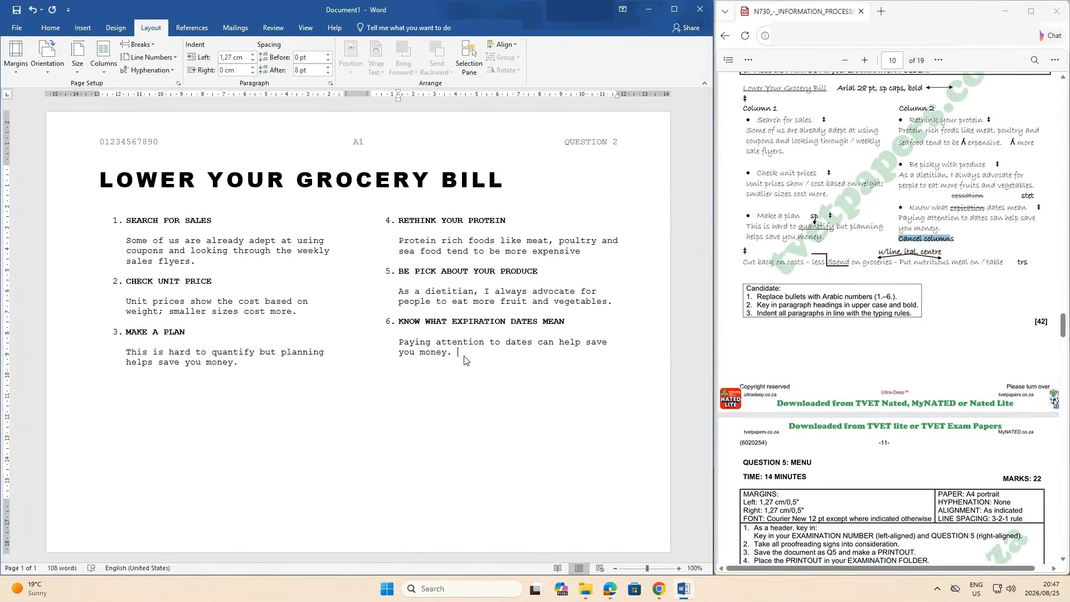
{"action": "key", "text": "Return"}
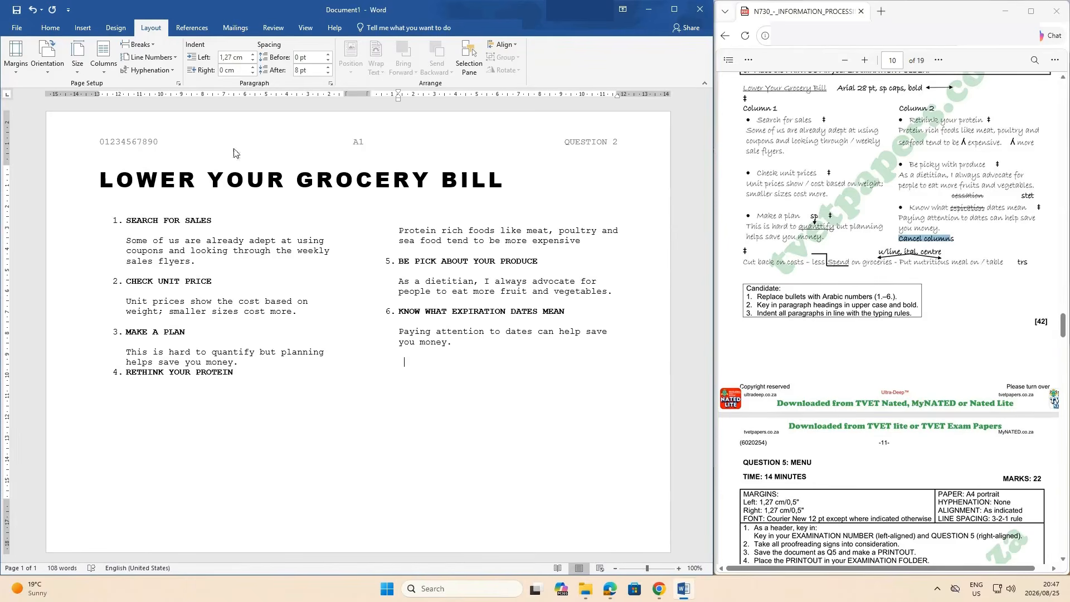
{"action": "left_click", "coordinate": [32, 10]}
{"action": "key", "text": "shift+Return"}
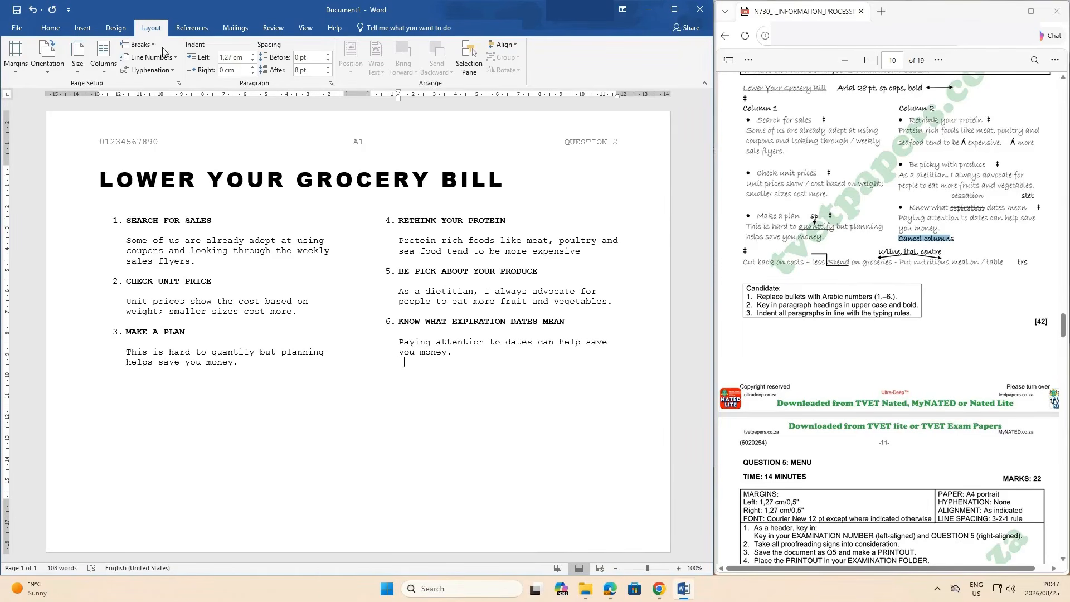
{"action": "left_click", "coordinate": [140, 45]}
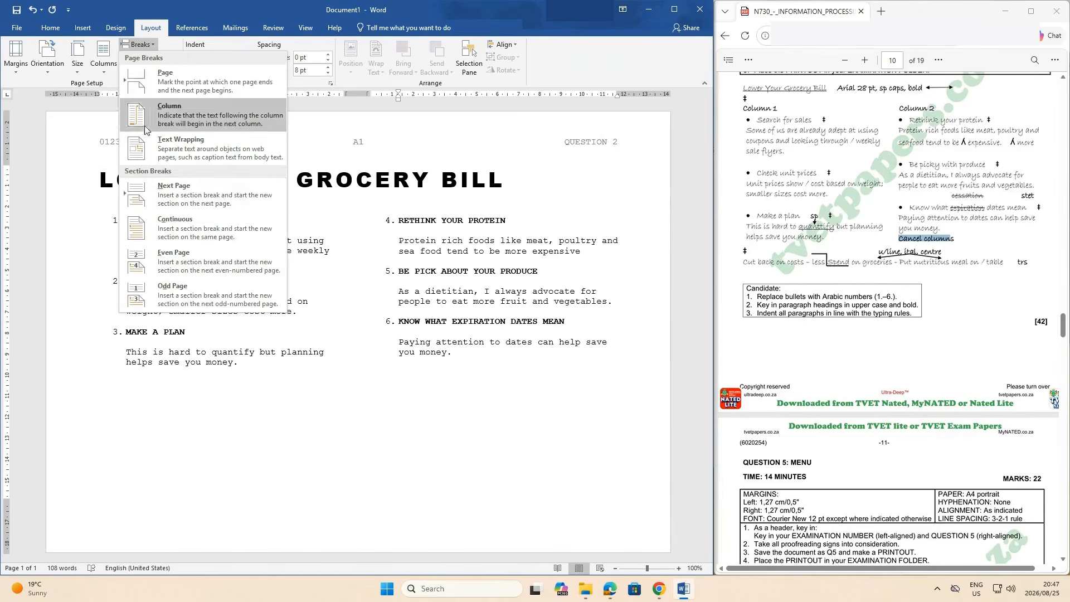
{"action": "left_click", "coordinate": [151, 227]}
{"action": "left_click", "coordinate": [103, 63]}
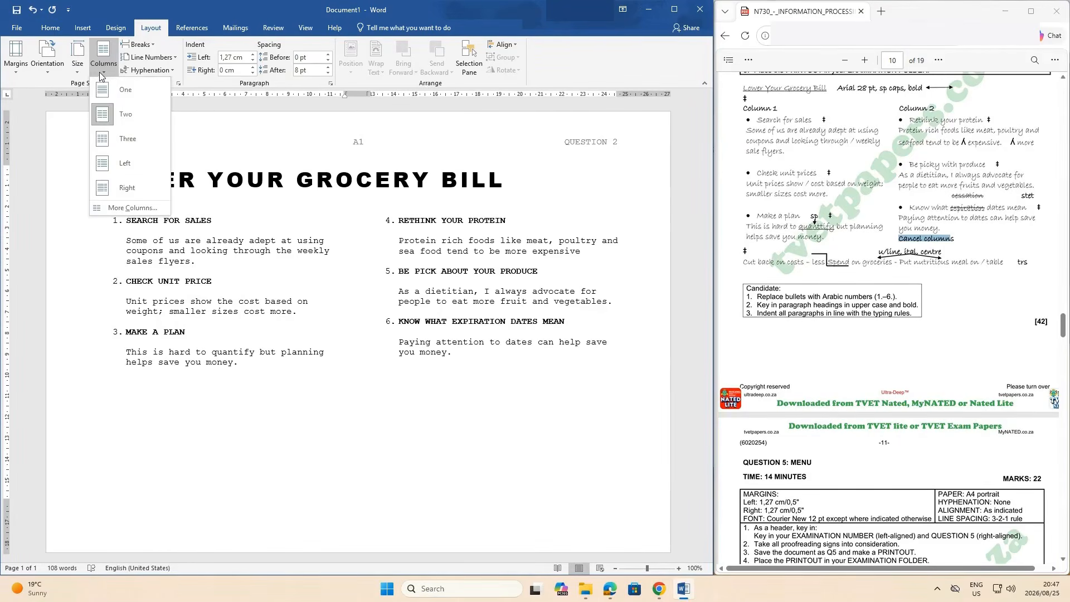
{"action": "left_click", "coordinate": [101, 100]}
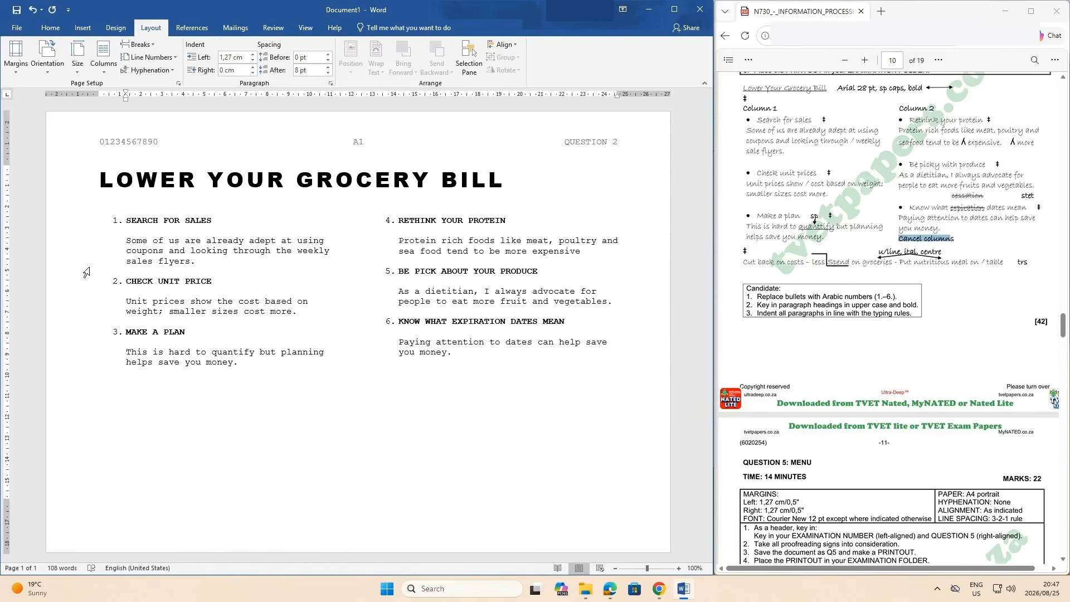
Step: Enter the closing line "Cut back on costs – spend less on groceries – Put nutritious meal on the table." below the columns
{"action": "double_click", "coordinate": [123, 413]}
{"action": "type", "text": "Cut back on costs-spen"}
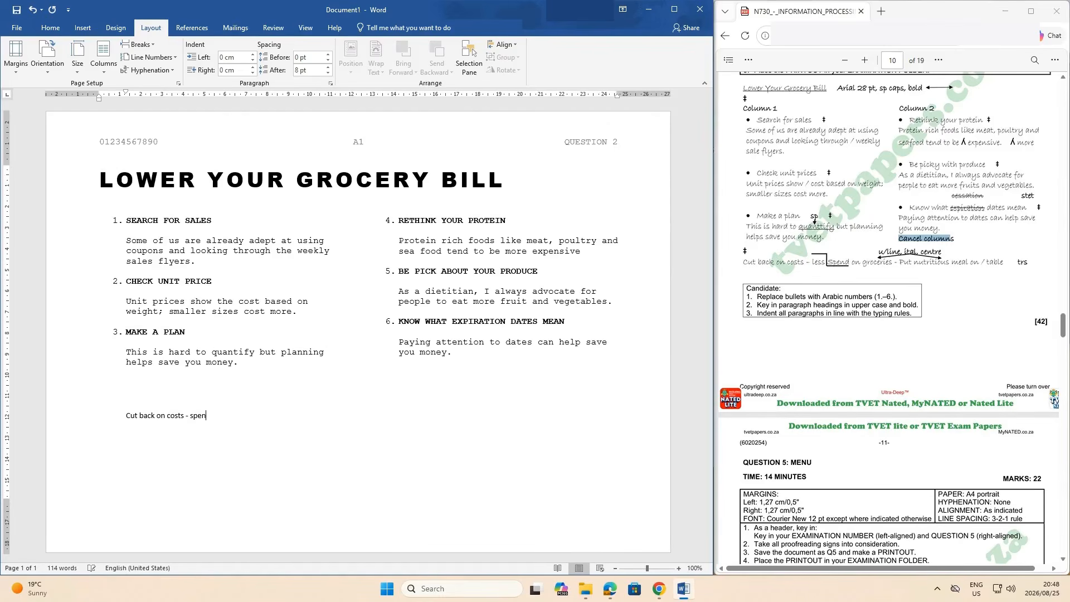
{"action": "type", "text": "d less"}
{"action": "type", "text": " on groc"}
{"action": "type", "text": "eri"}
{"action": "type", "text": "es - "}
{"action": "type", "text": "Put "}
{"action": "type", "text": "nutrition"}
{"action": "type", "text": "s"}
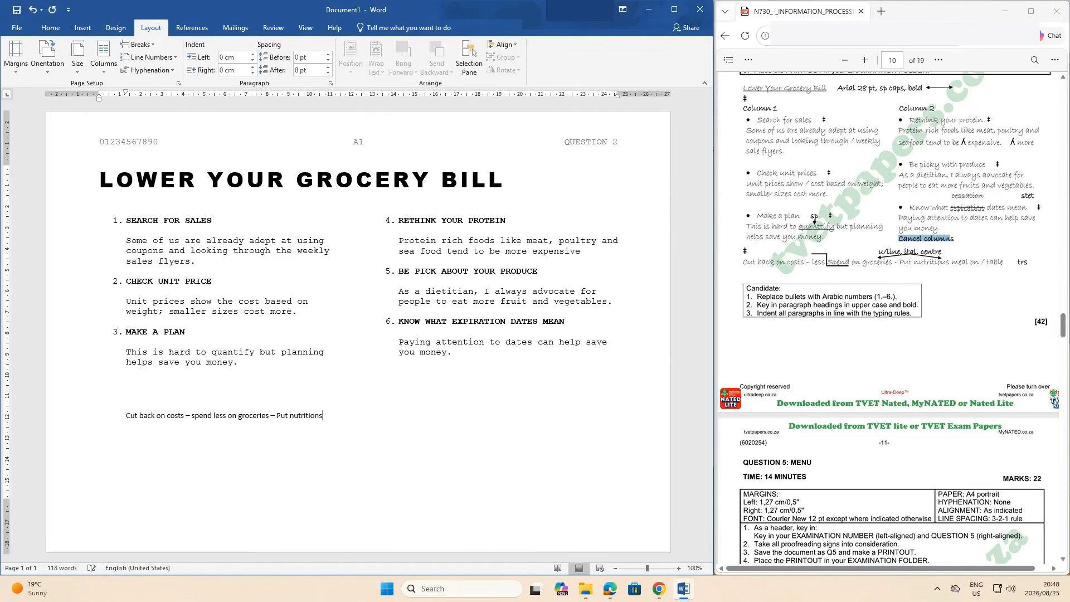
{"action": "type", "text": " meal on the table"}
{"action": "key", "text": "BackSpace"}
{"action": "type", "text": "u"}
Step: Format the closing line below the columns in Courier New, 12 pt
{"action": "left_click", "coordinate": [50, 27]}
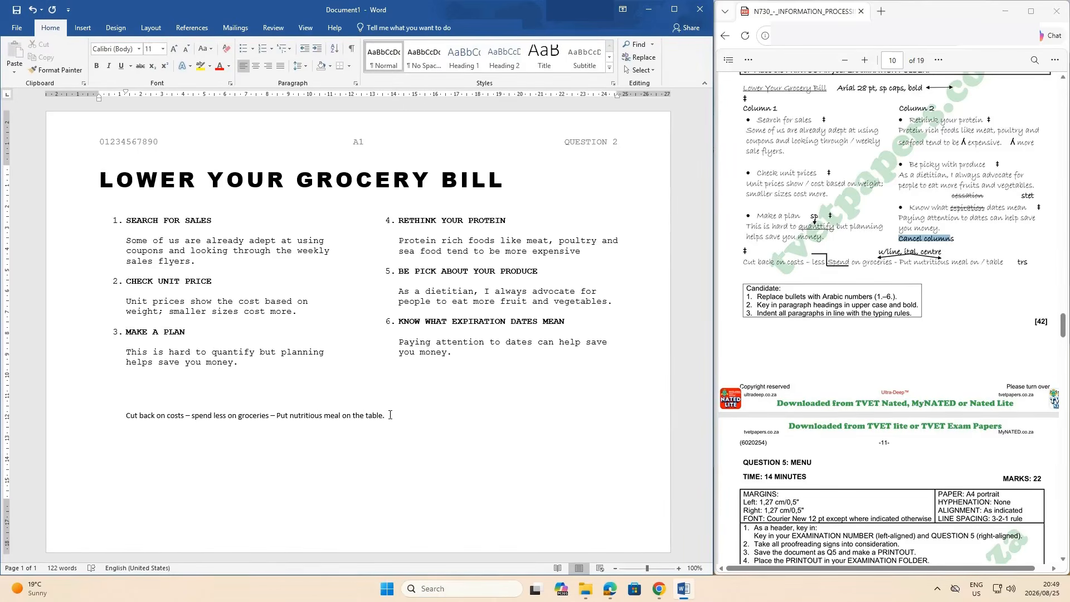
{"action": "left_click_drag", "start_coordinate": [394, 415], "coordinate": [127, 384]}
{"action": "left_click", "coordinate": [112, 48]}
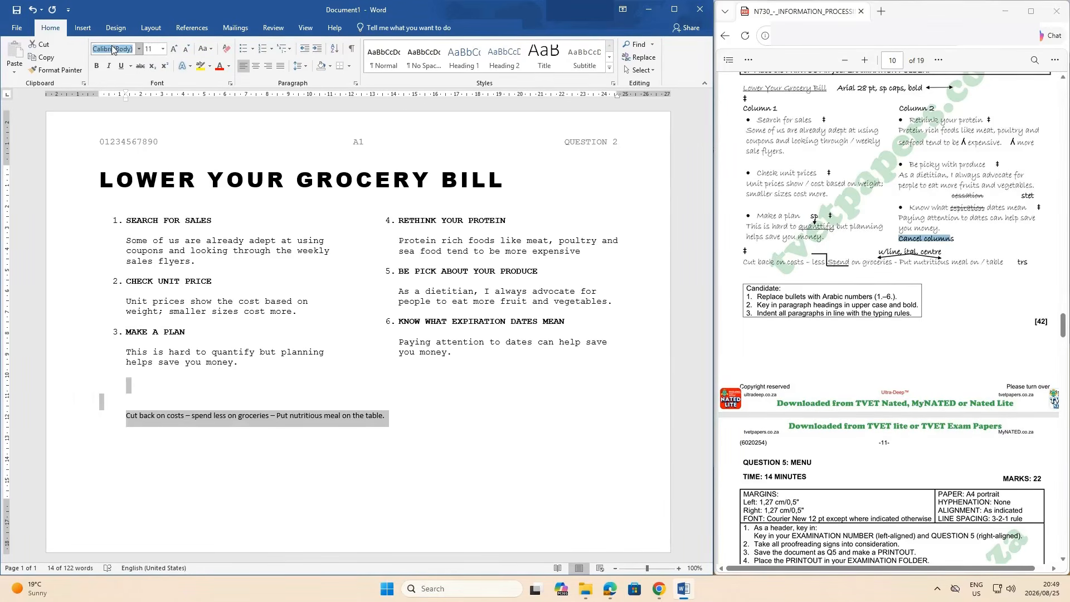
{"action": "type", "text": "Courier New"}
{"action": "key", "text": "Return"}
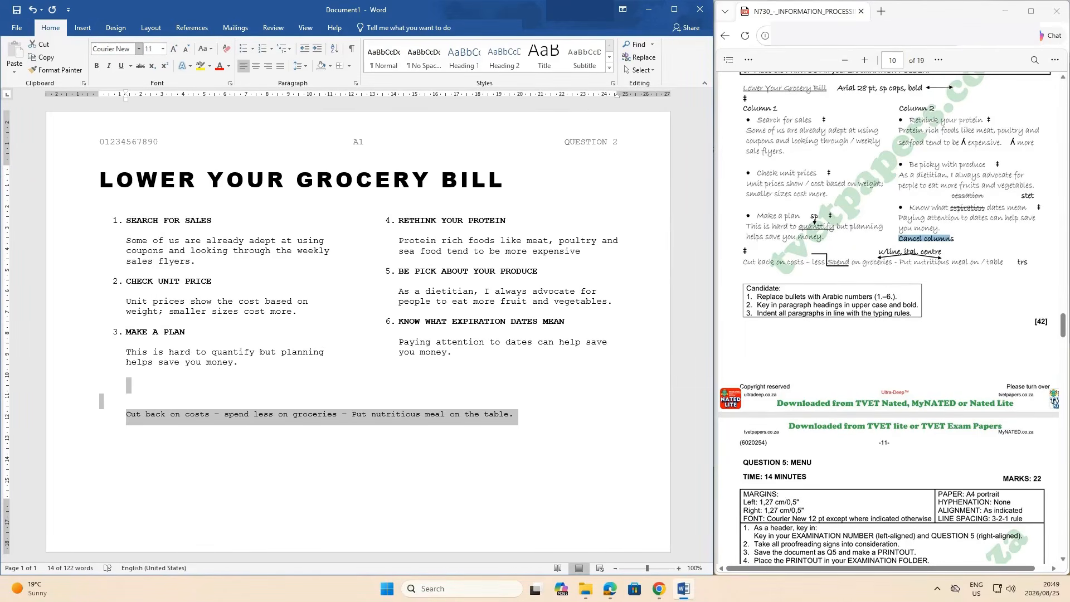
{"action": "left_click", "coordinate": [153, 50]}
{"action": "type", "text": "12"}
{"action": "left_click", "coordinate": [284, 415]}
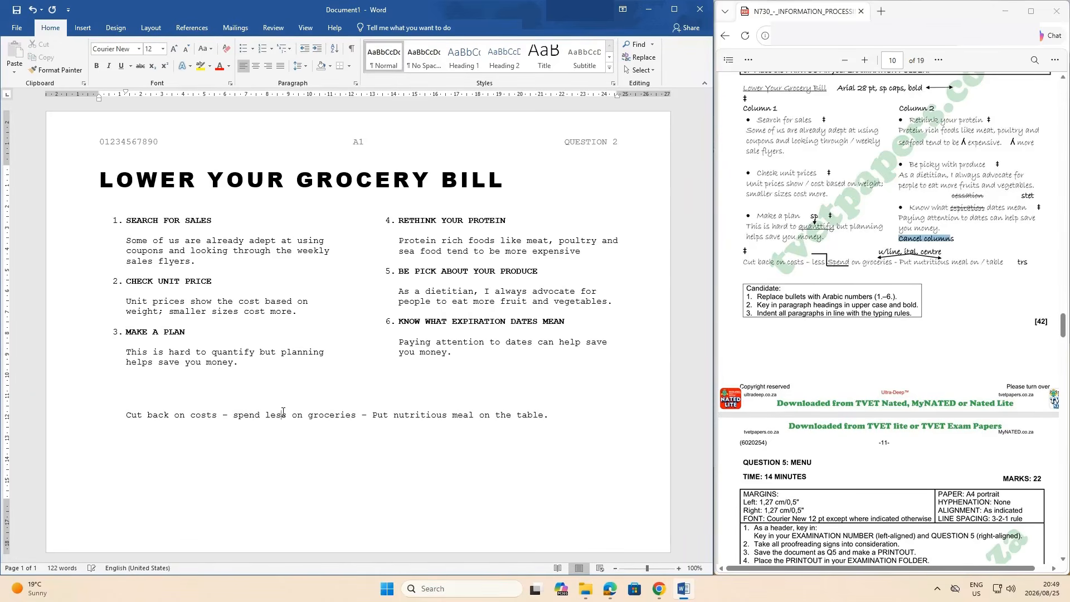
Step: Save the document as a Word document named Q4 in the examination number folder on the Desktop
{"action": "scroll", "coordinate": [886, 226], "scroll_direction": "down", "scroll_amount": 3}
{"action": "scroll", "coordinate": [836, 251], "scroll_direction": "up", "scroll_amount": 4}
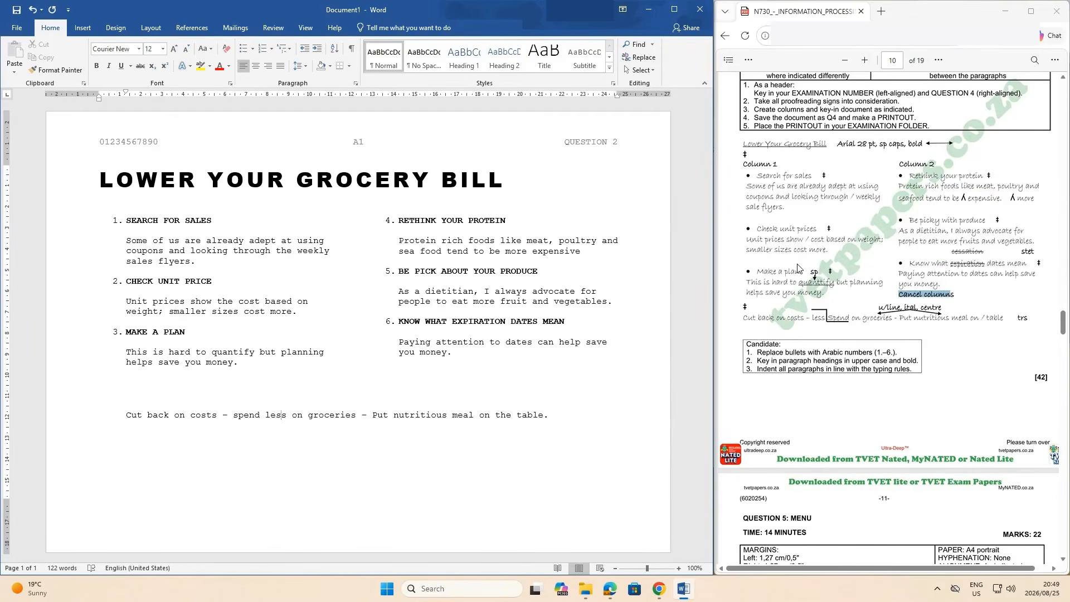
{"action": "scroll", "coordinate": [798, 268], "scroll_direction": "up", "scroll_amount": 2}
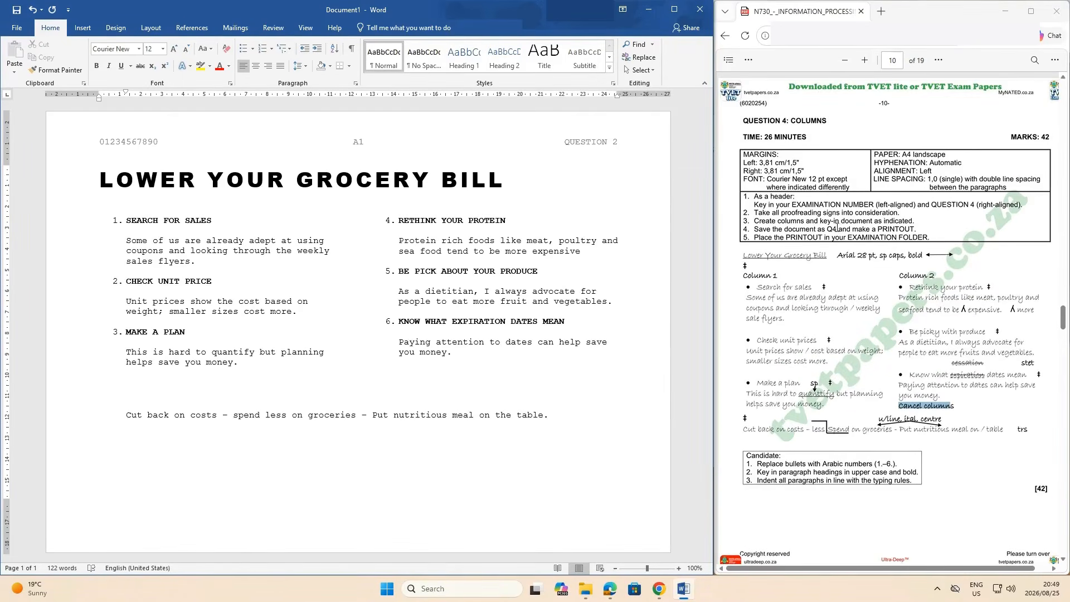
{"action": "left_click", "coordinate": [17, 28]}
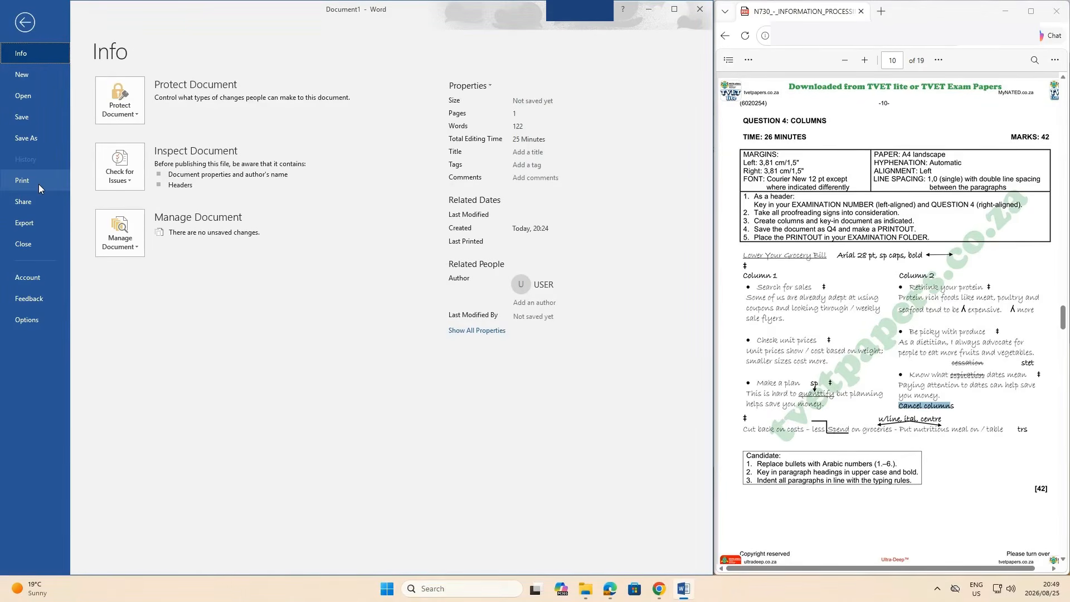
{"action": "left_click", "coordinate": [23, 135]}
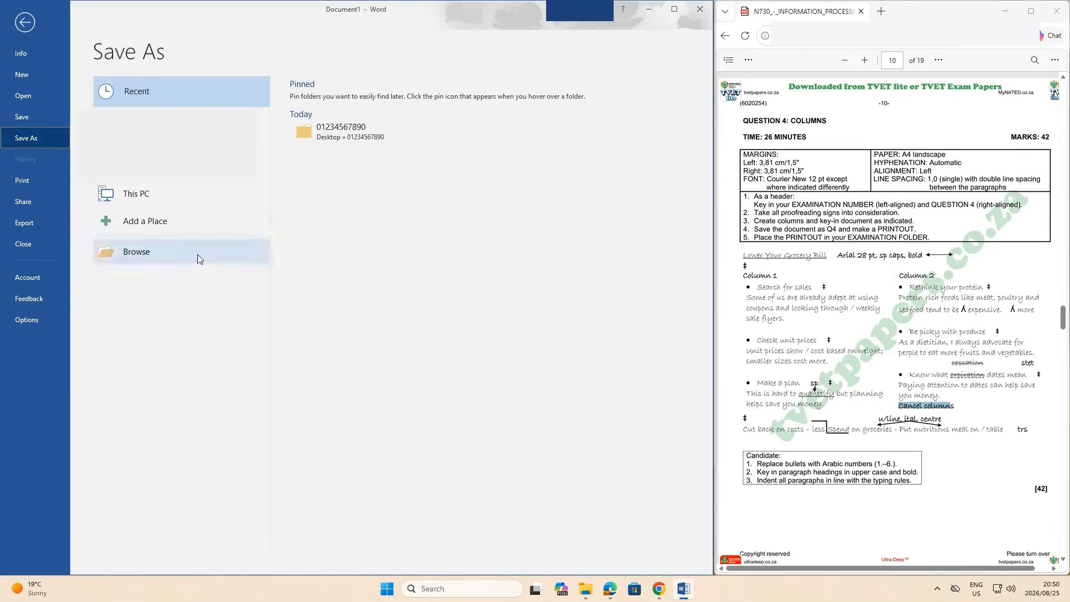
{"action": "left_click", "coordinate": [346, 137]}
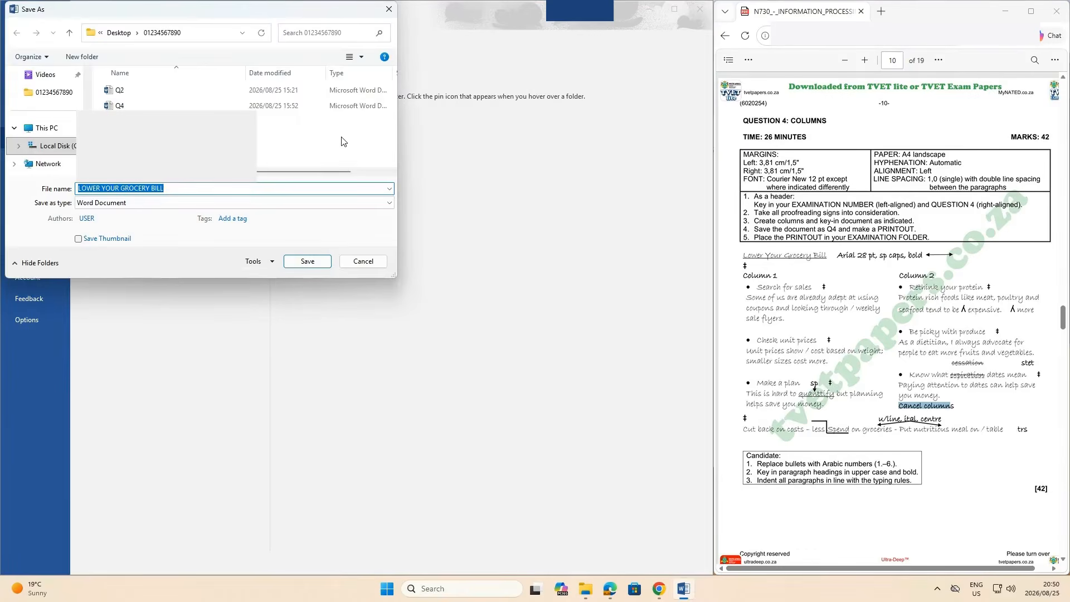
{"action": "type", "text": "q4"}
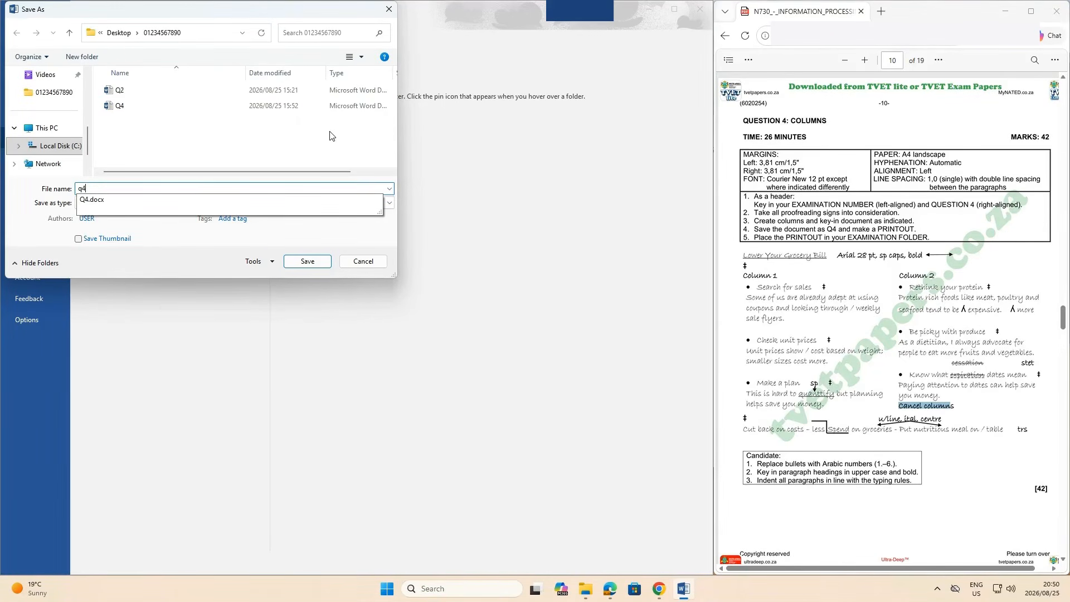
{"action": "key", "text": "BackSpace"}
{"action": "key", "text": "BackSpace"}
{"action": "type", "text": "Q54"}
{"action": "left_click", "coordinate": [321, 261]}
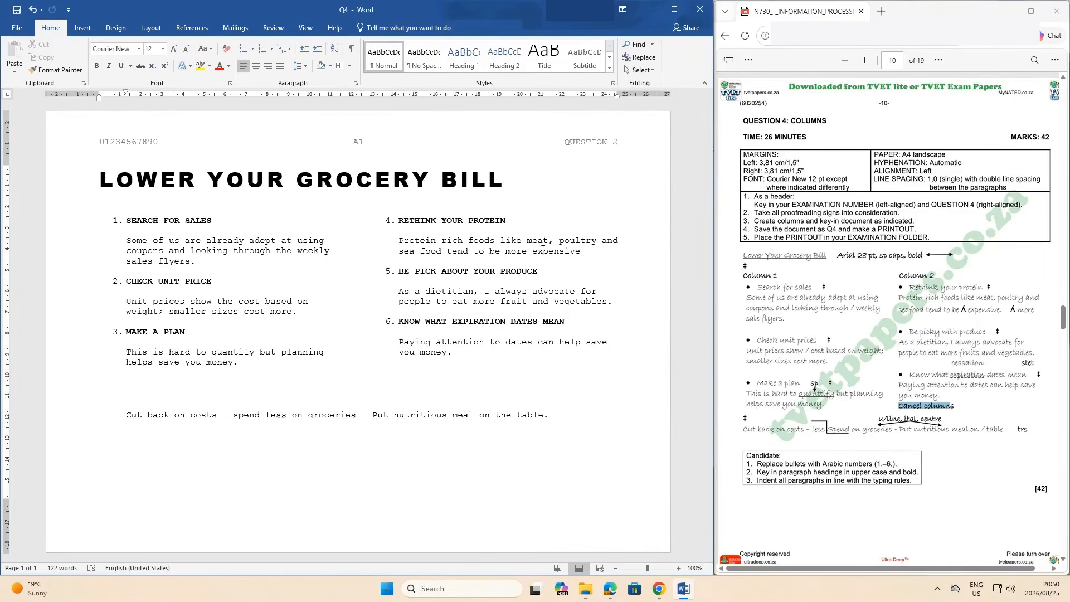
Step: Correct the right-aligned header text to "QUESTION 4", leave the header and close the document
{"action": "double_click", "coordinate": [617, 140]}
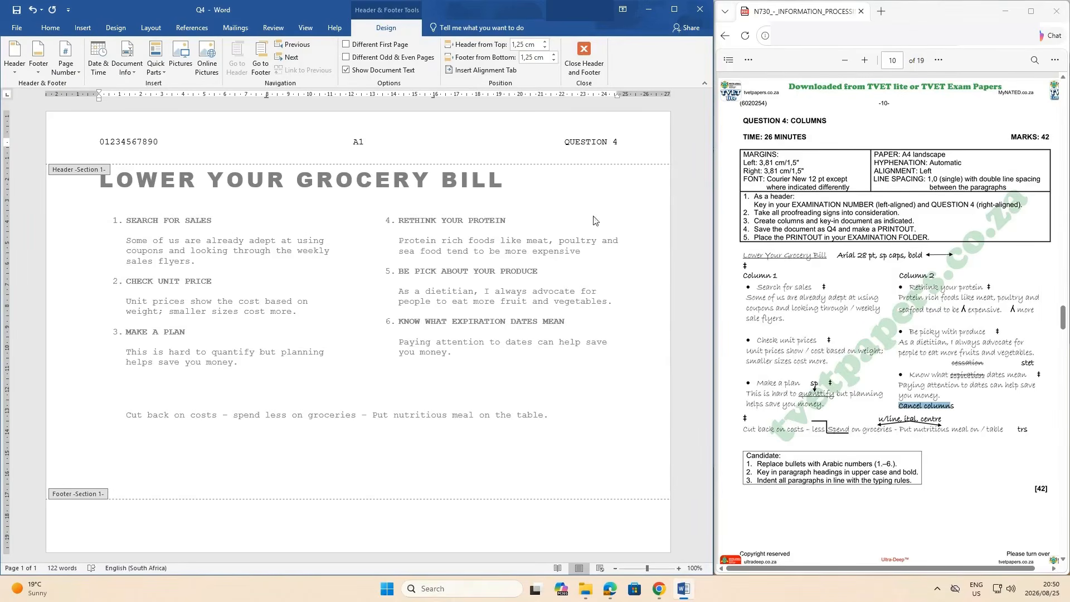
{"action": "double_click", "coordinate": [552, 373]}
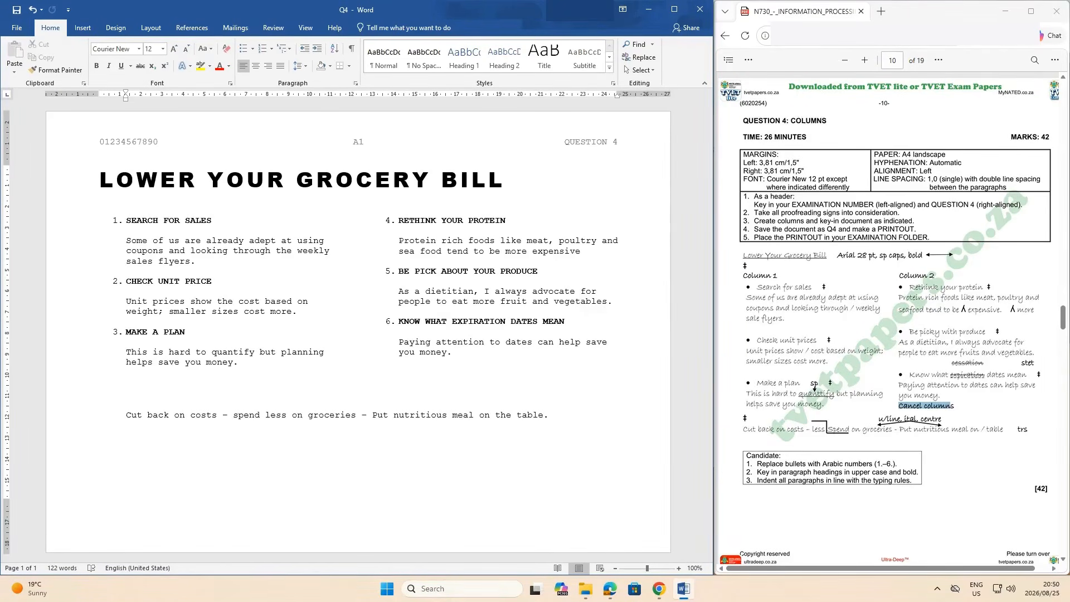
{"action": "left_click", "coordinate": [699, 9]}
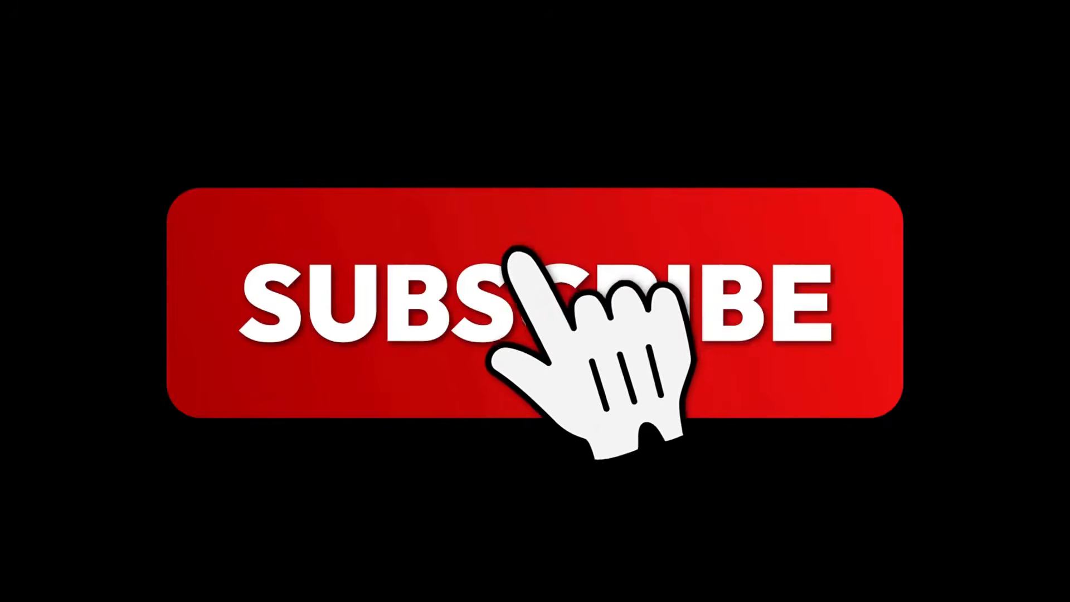